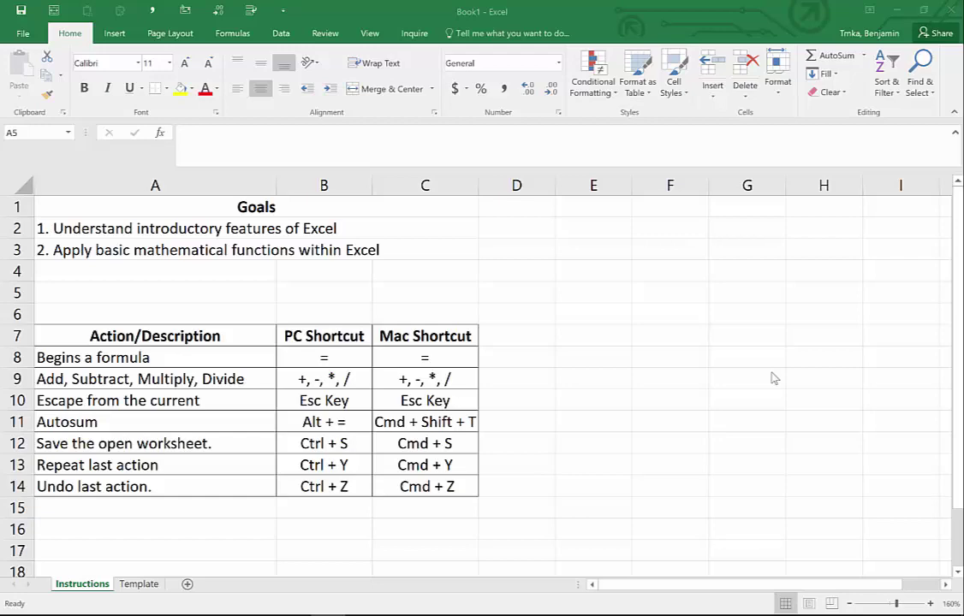
Review the goal lines, action descriptions and PC/Mac formula shortcuts on the instructions sheet
left_click(343, 224)
left_click(343, 224)
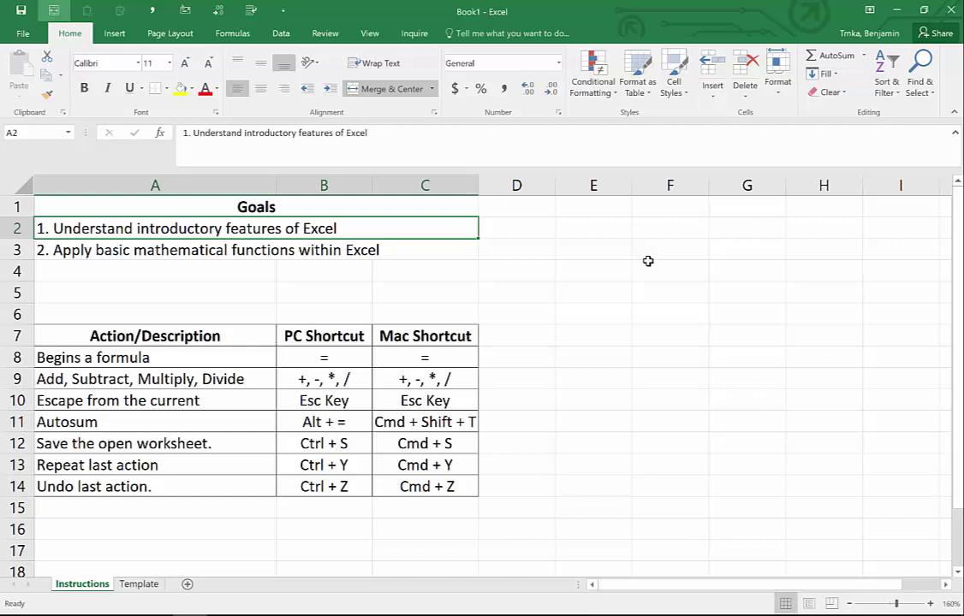
key("Down")
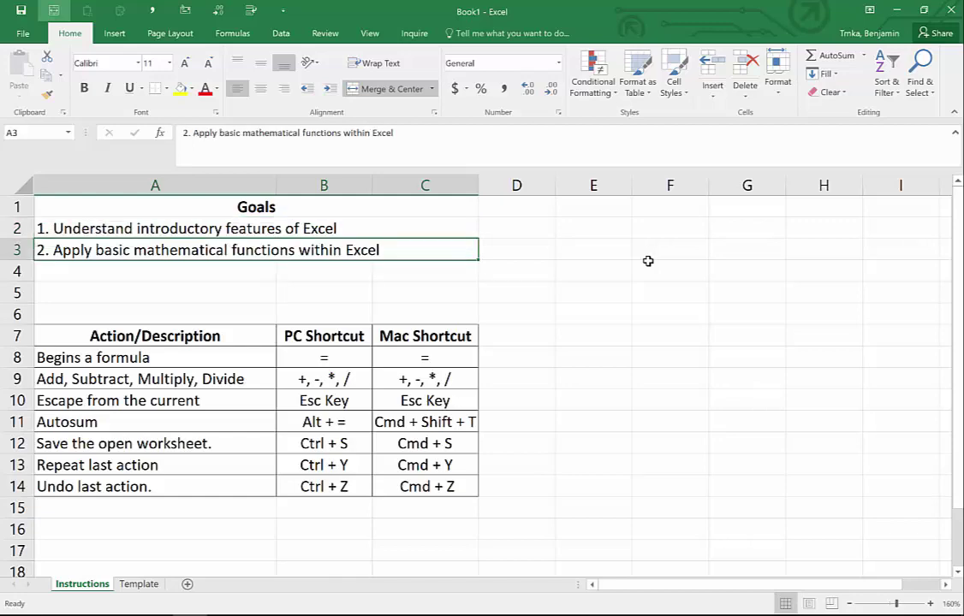
key("Down")
key("Down")
key("Down")
key("Down")
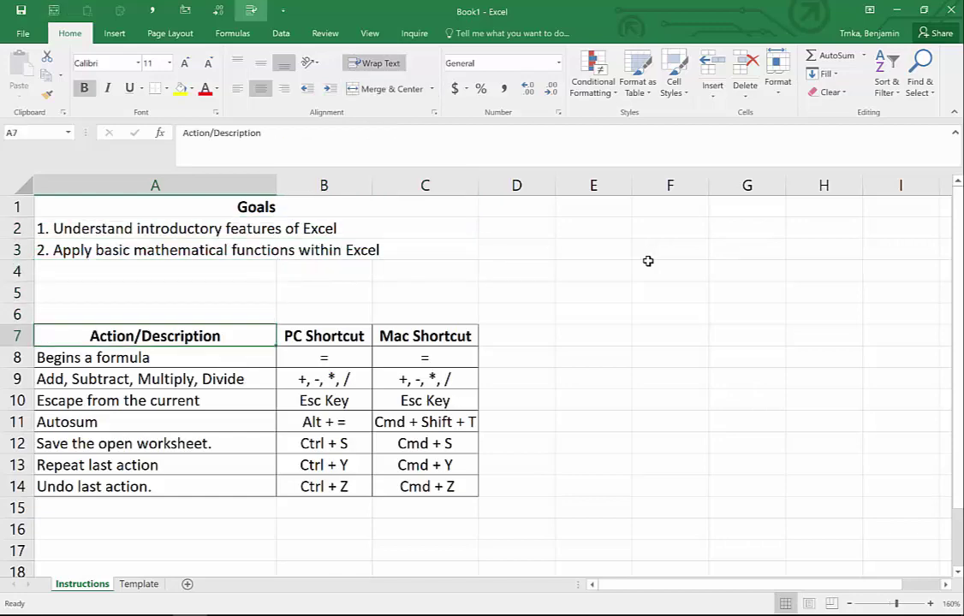
key("Down")
key("shift+Down")
key("shift+Down")
key("shift+Down")
key("shift+Down")
key("shift+Down")
key("shift+Down")
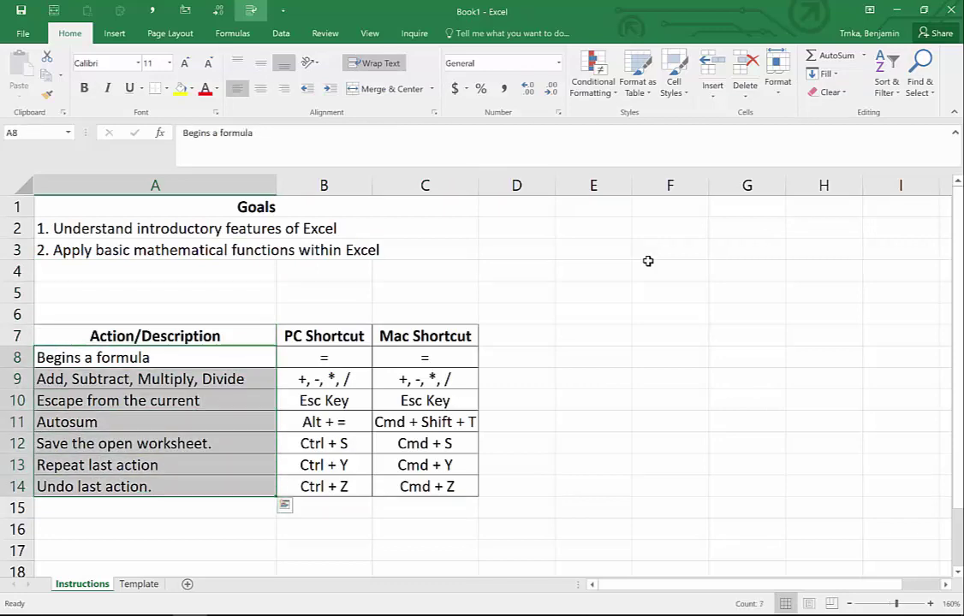
key("Right")
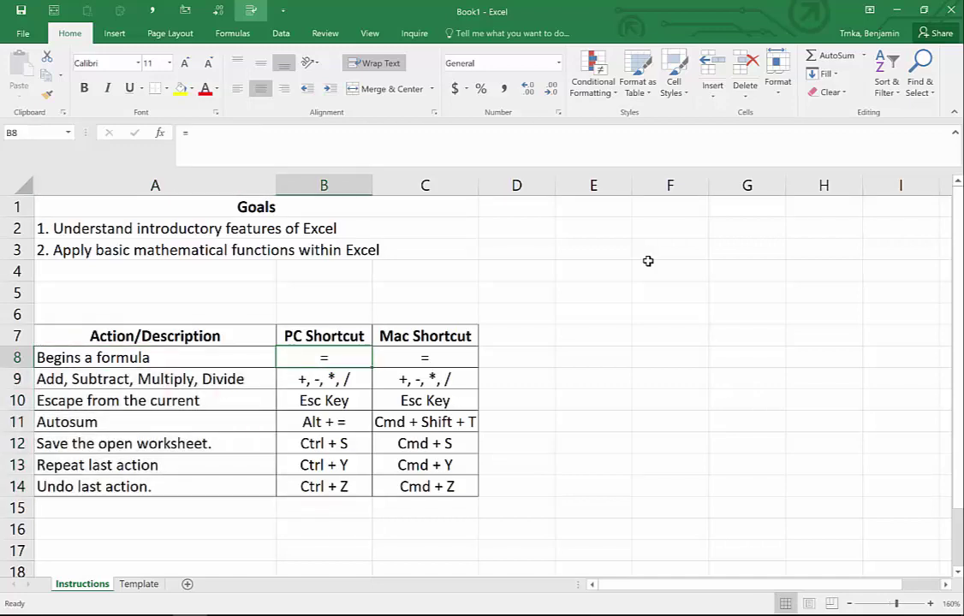
key("Right")
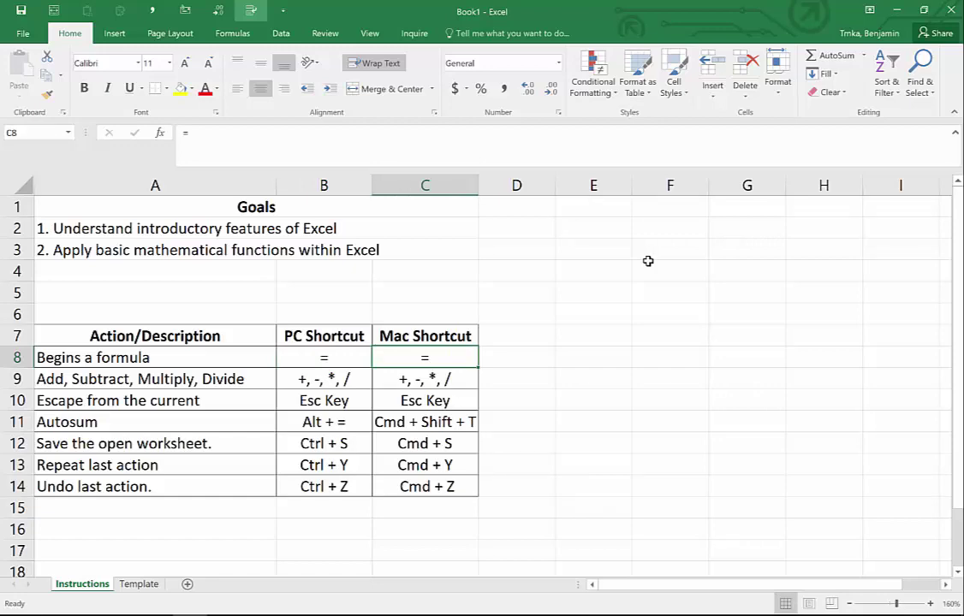
key("Down")
key("Down")
key("Down")
key("Down")
key("Down")
key("Down")
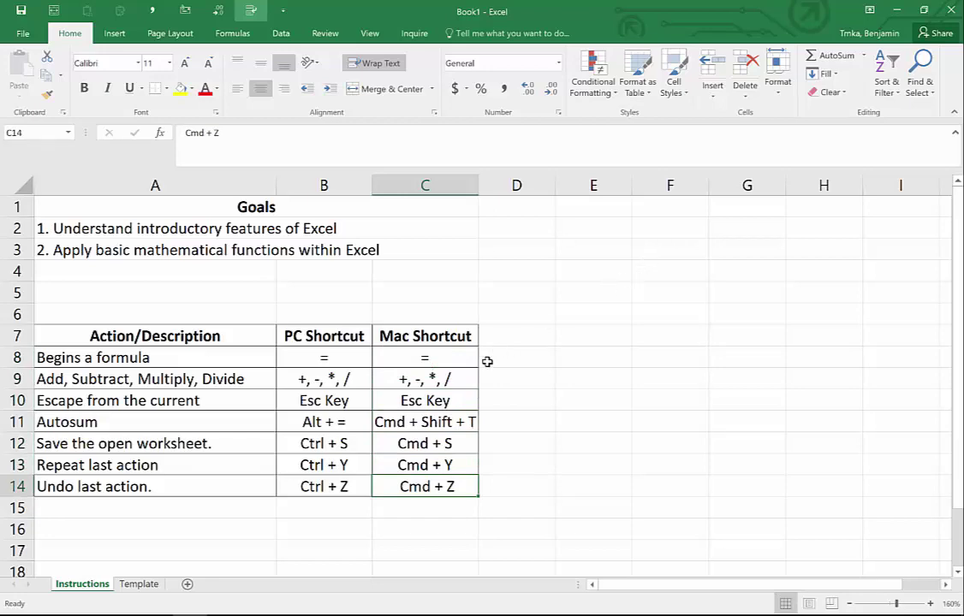
On the Template sheet, go through the balance sheet headings and asset rows to the empty B10
left_click(144, 585)
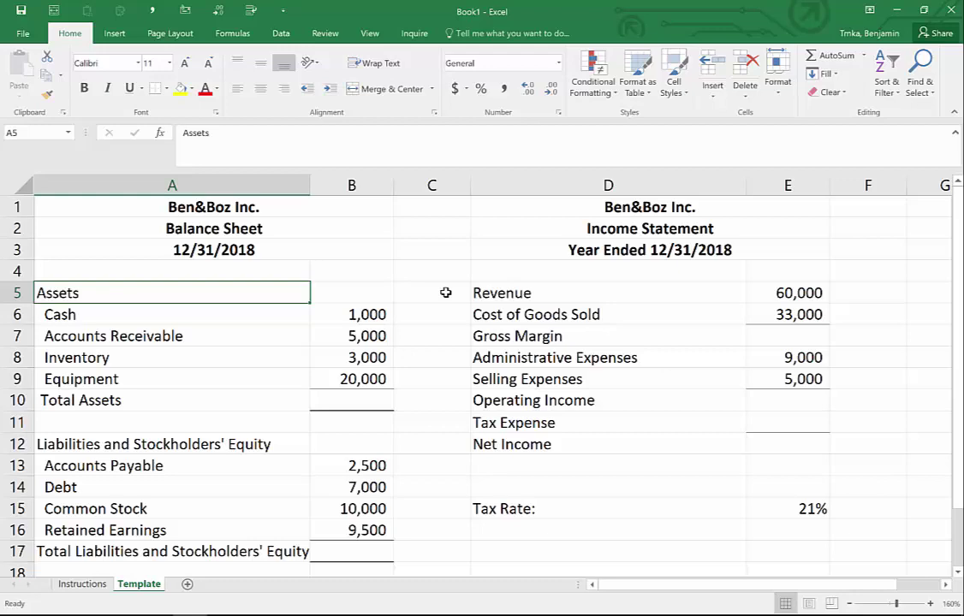
key("Up")
key("Up")
key("Up")
key("Up")
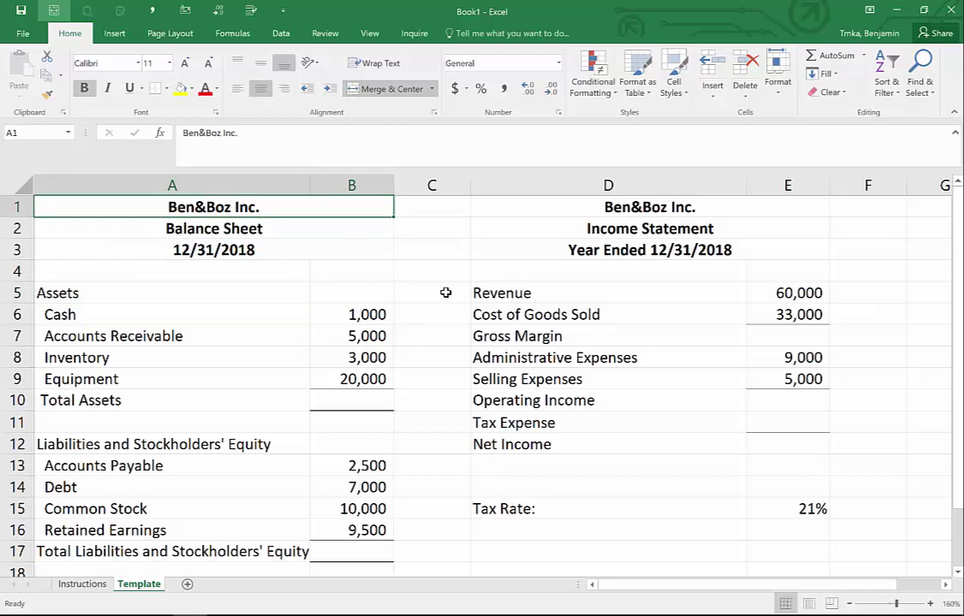
key("Down")
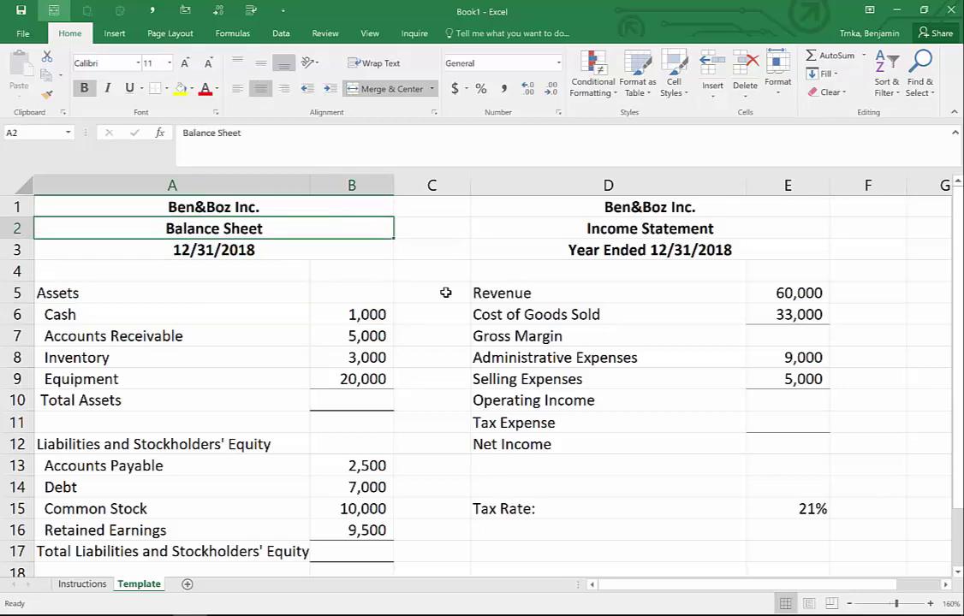
key("Down")
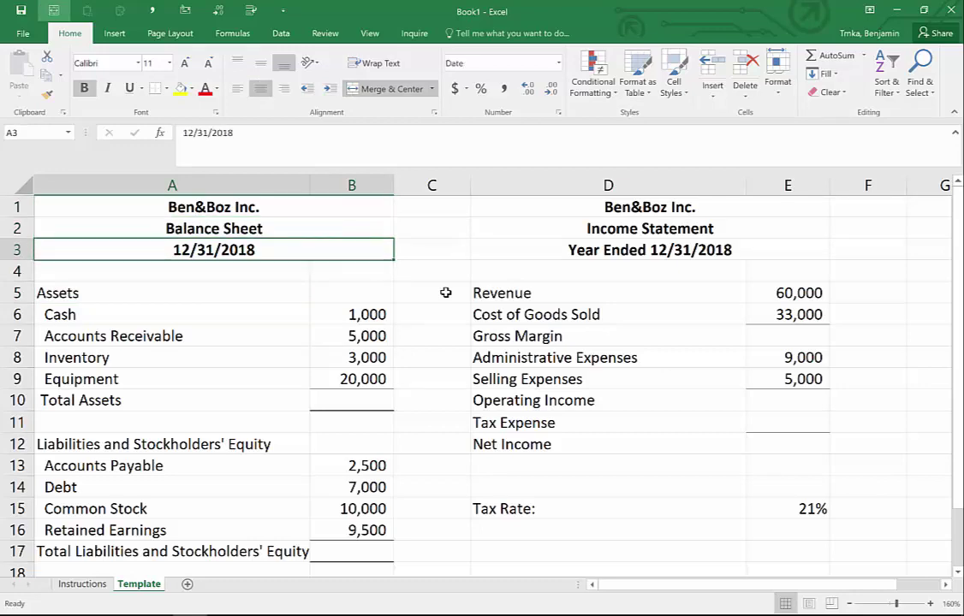
key("Down")
key("Down")
key("Down")
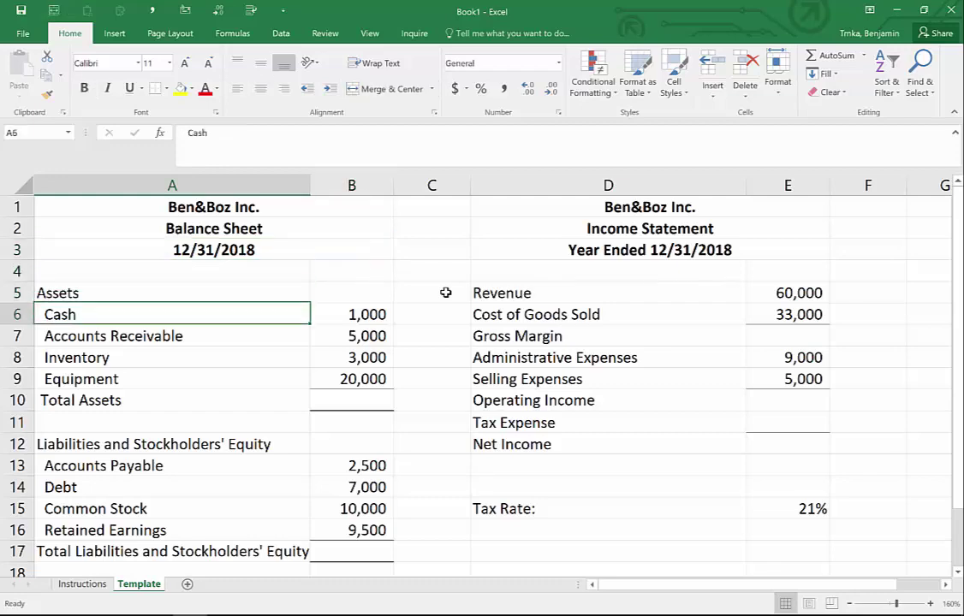
key("Down")
key("Down")
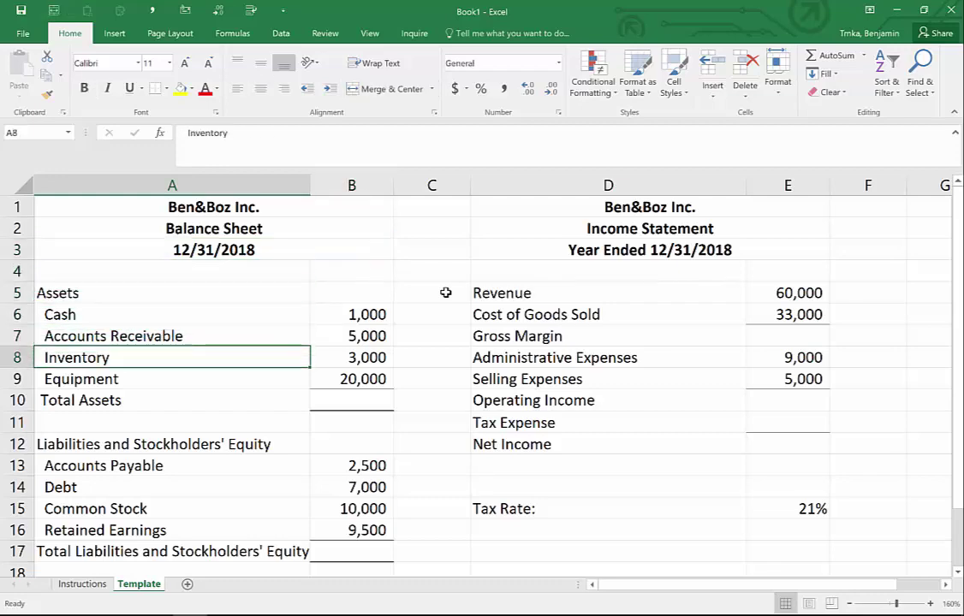
key("Down")
key("Right")
key("Down")
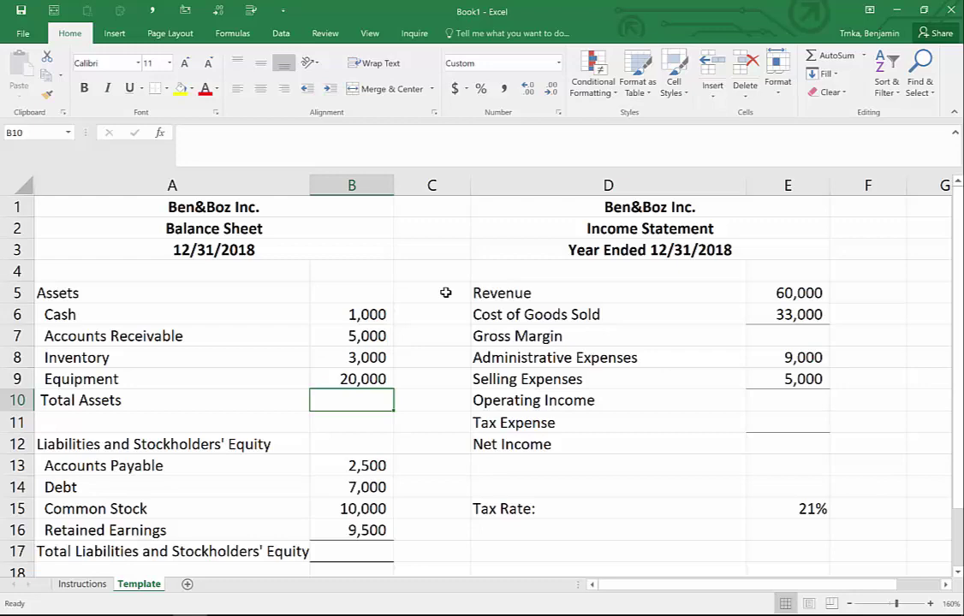
Enter =B6+B7+B8+B9 in B10 for Total Assets, giving 29,000
type("=")
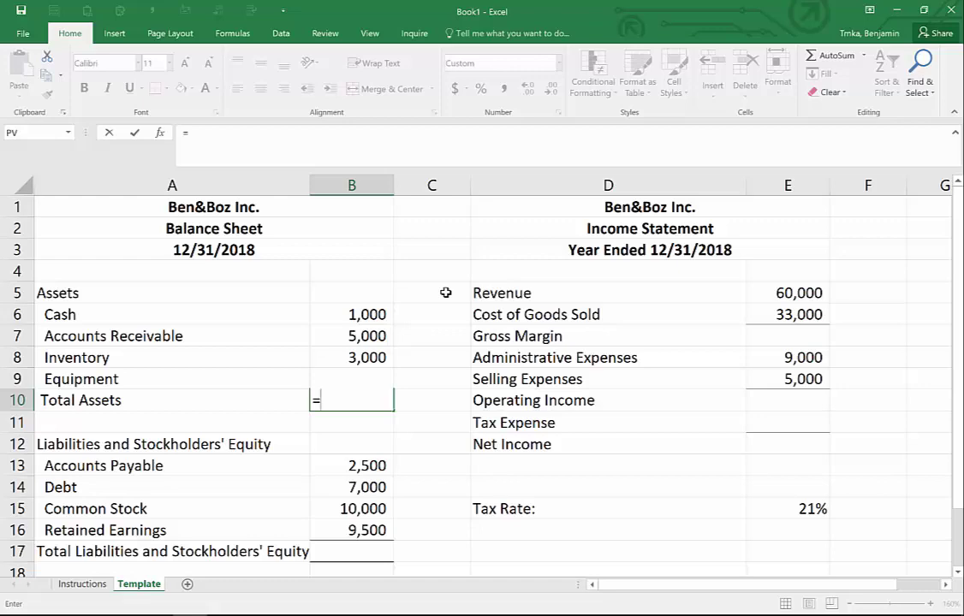
key("Up")
key("Up")
key("Up")
key("Up")
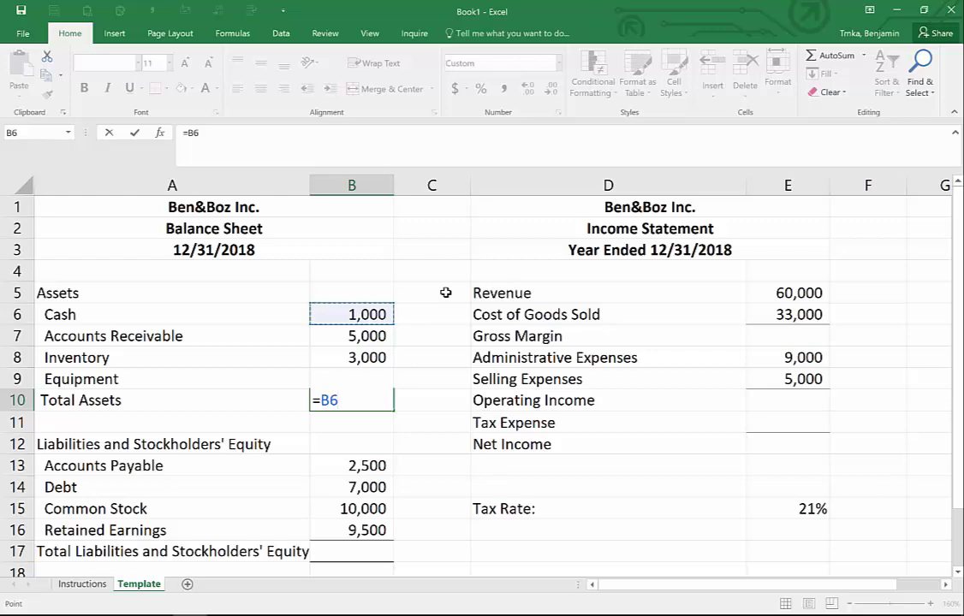
type("+")
key("Up")
key("Up")
key("Up")
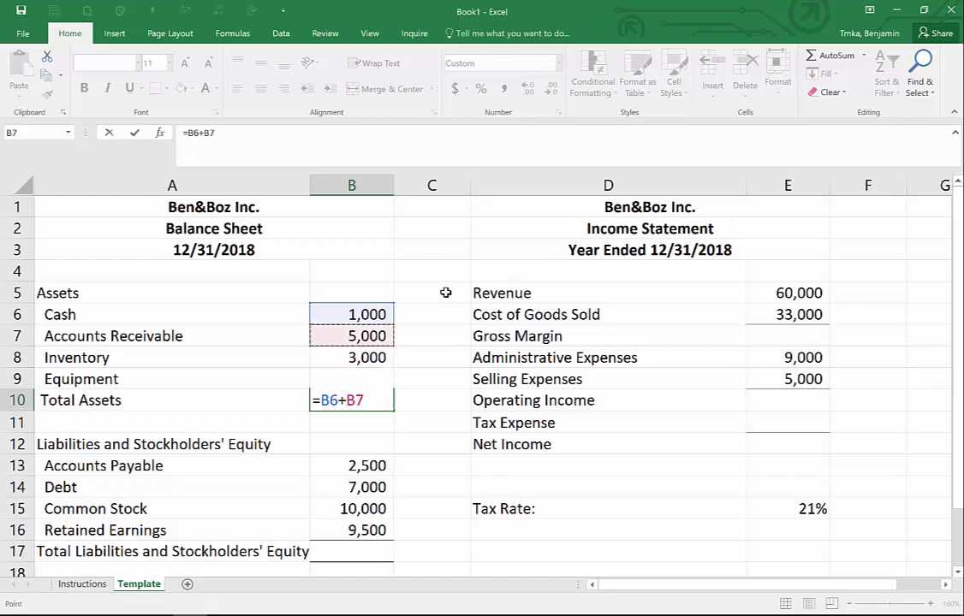
type("+")
key("Up")
key("Up")
type("+")
key("Up")
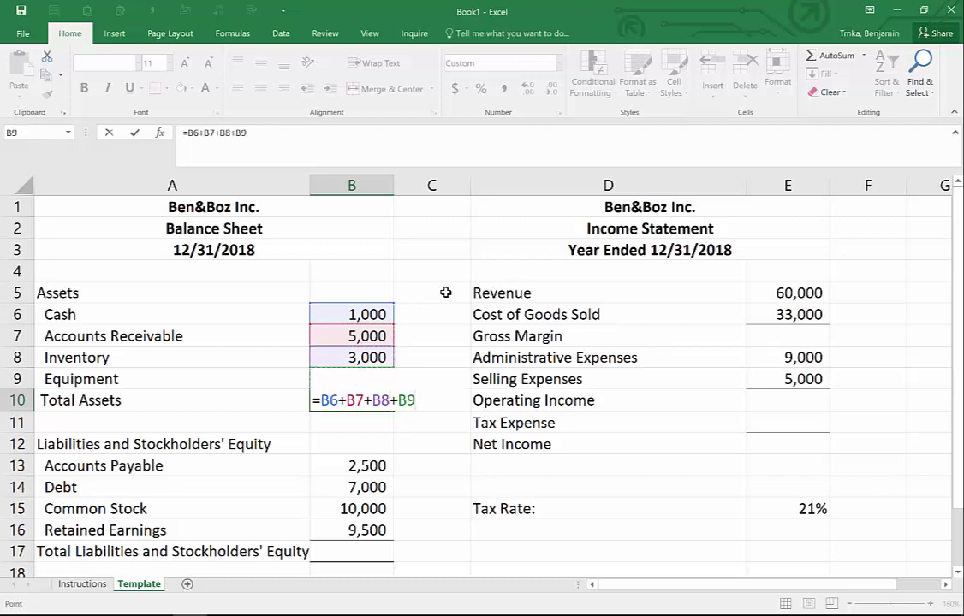
key("Return")
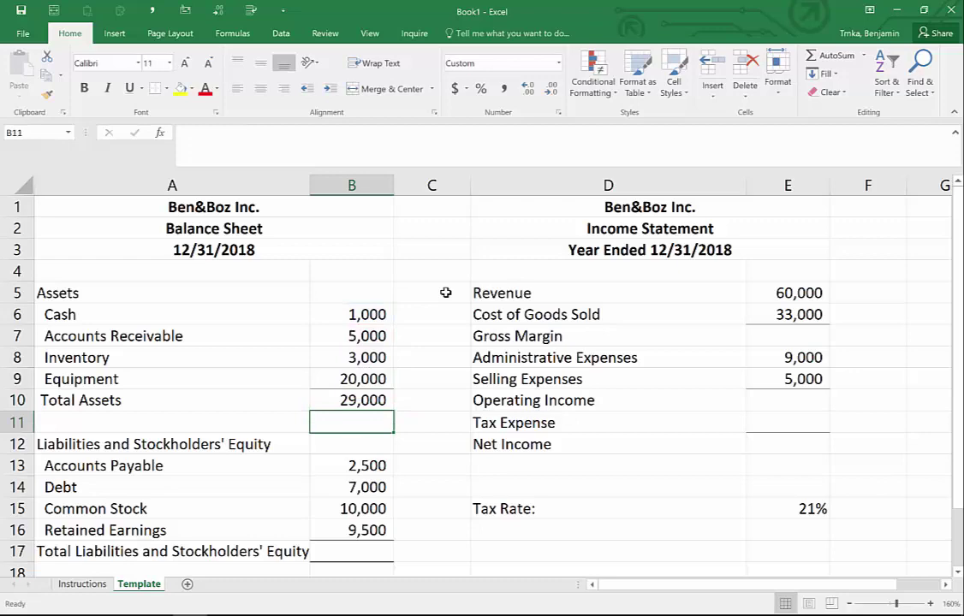
key("Up")
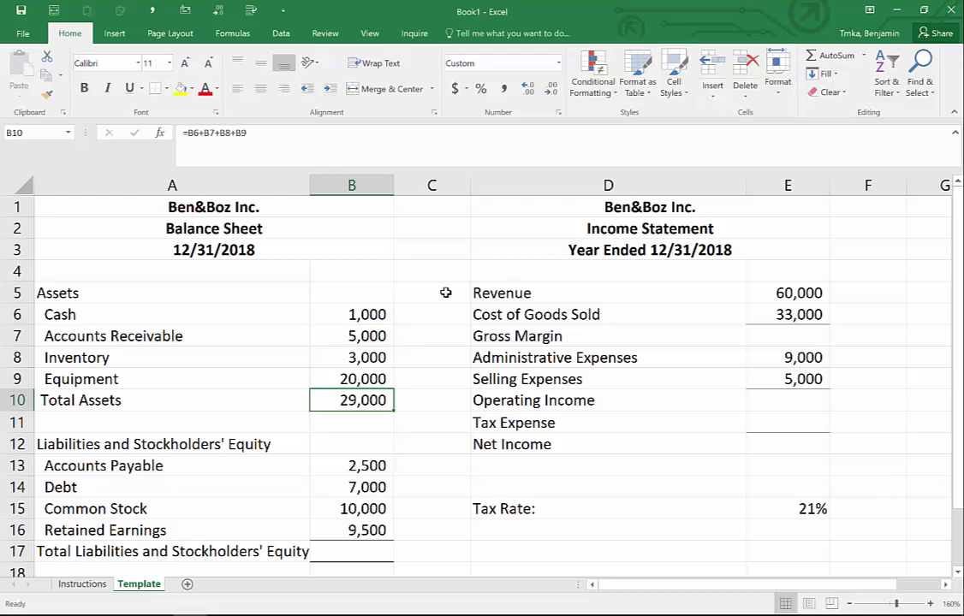
key("Up")
key("Up")
key("Up")
key("Up")
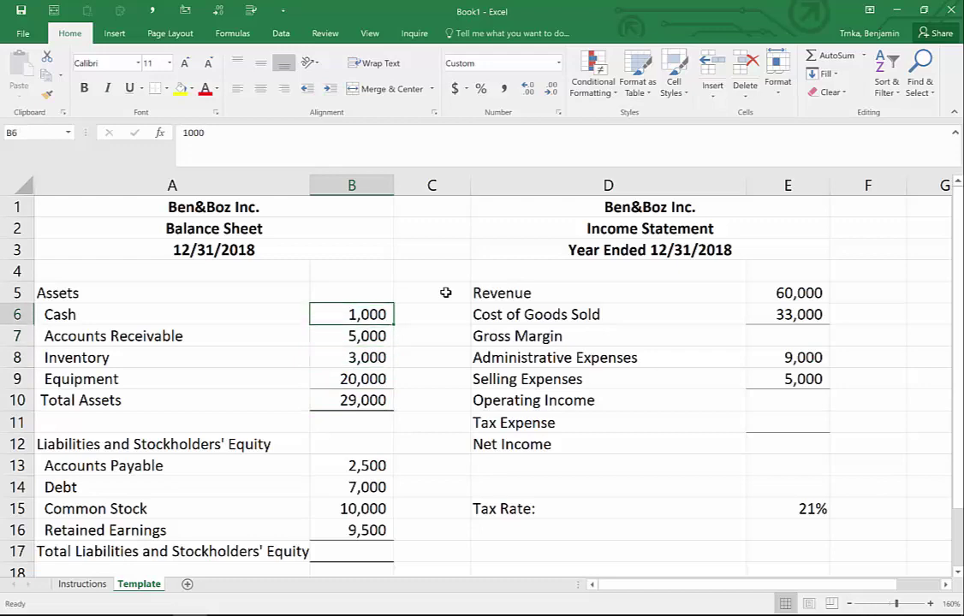
type("1,500")
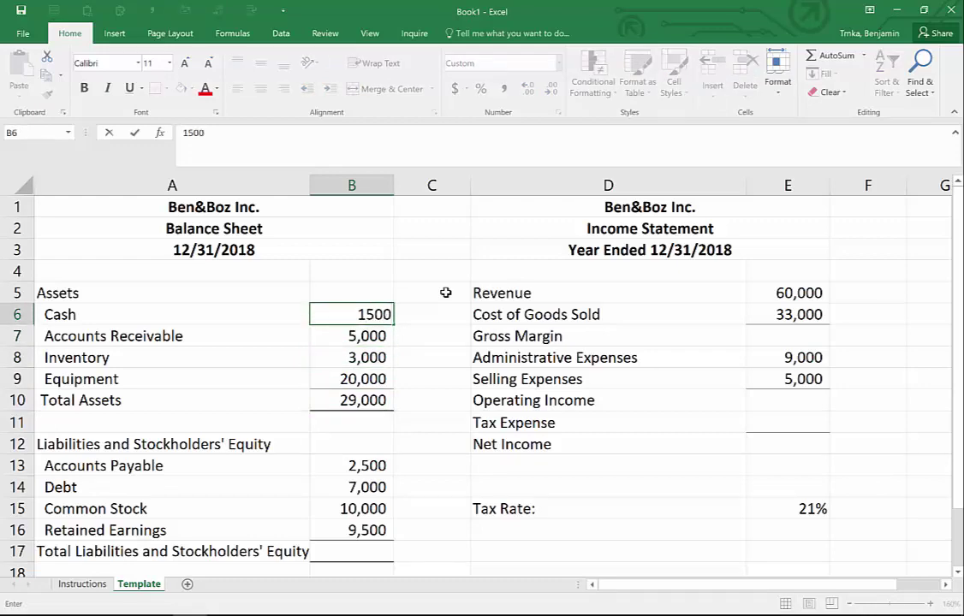
key("Return")
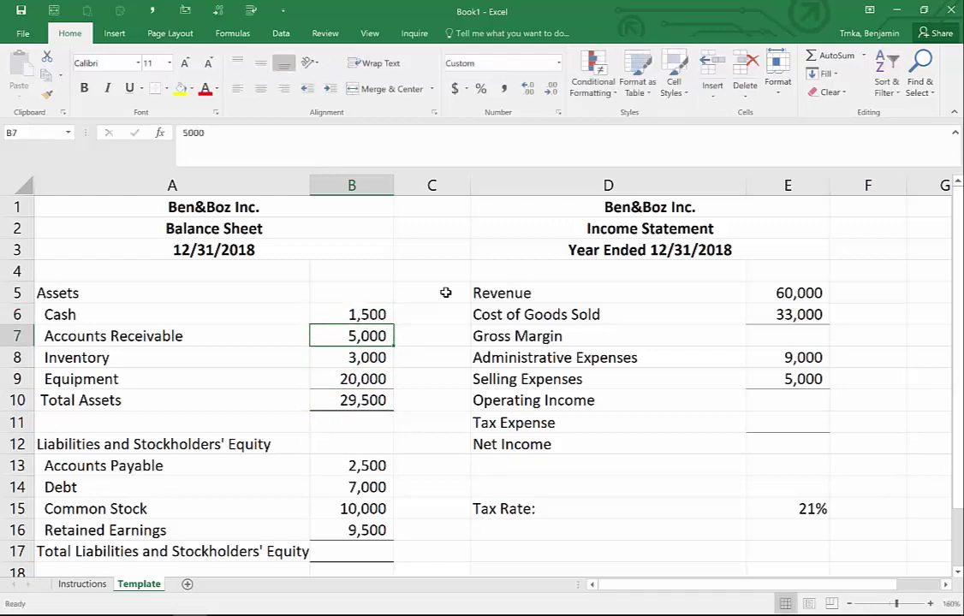
key("Down")
key("Down")
key("Down")
key("Up")
key("Up")
key("Up")
key("Down")
key("Down")
key("Up")
key("Up")
key("Up")
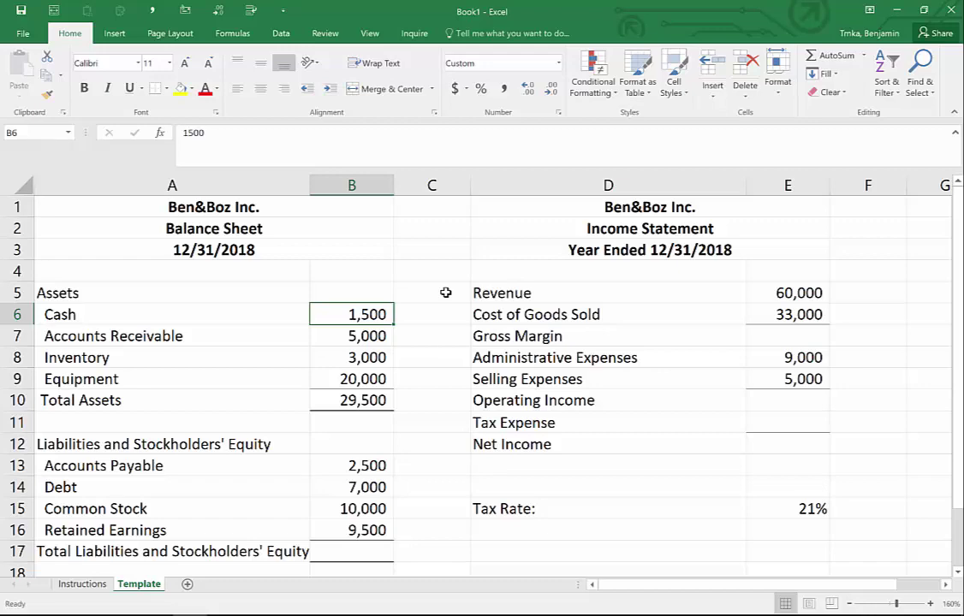
key("ctrl+z")
key("ctrl+y")
key("ctrl+z")
key("Down")
key("Down")
key("Down")
key("Down")
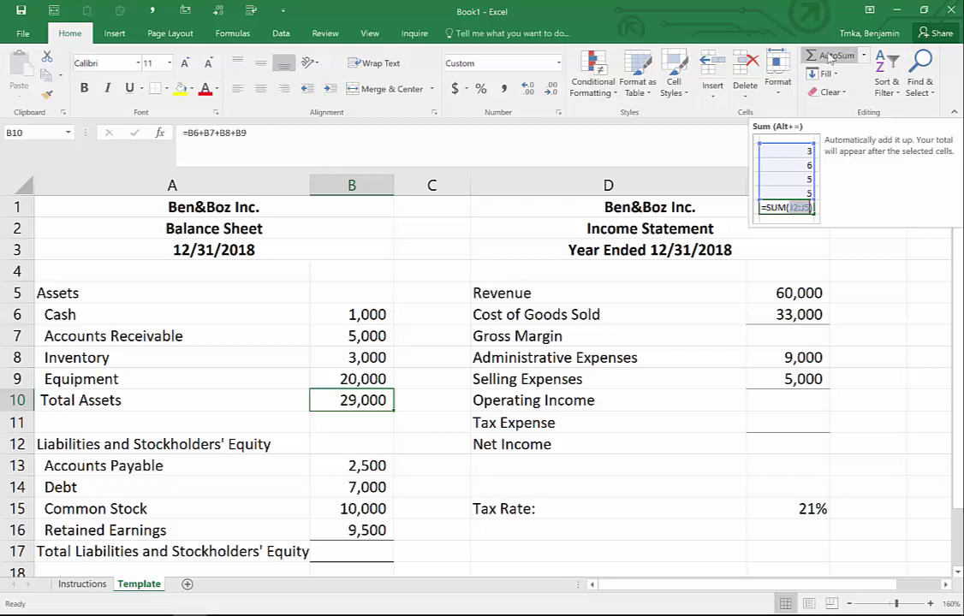
Replace the B10 addition formula with AutoSum =SUM(B6:B9), still 29,000
left_click(829, 56)
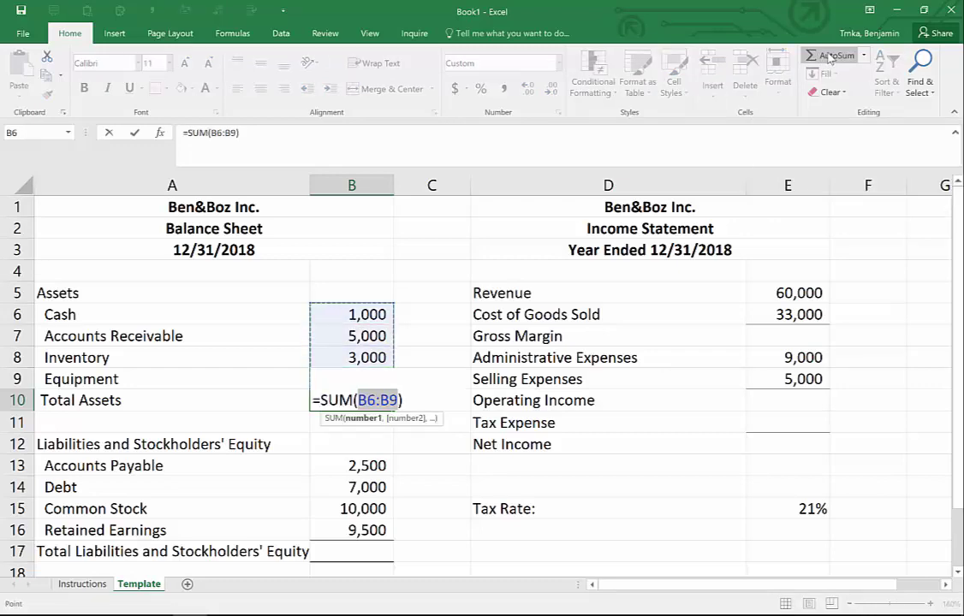
key("Return")
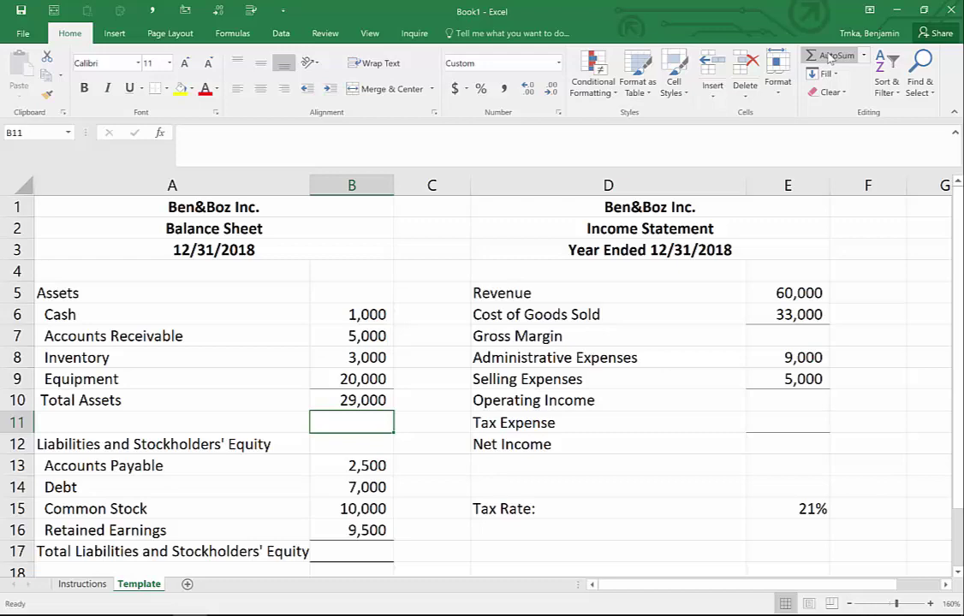
key("Up")
key("Delete")
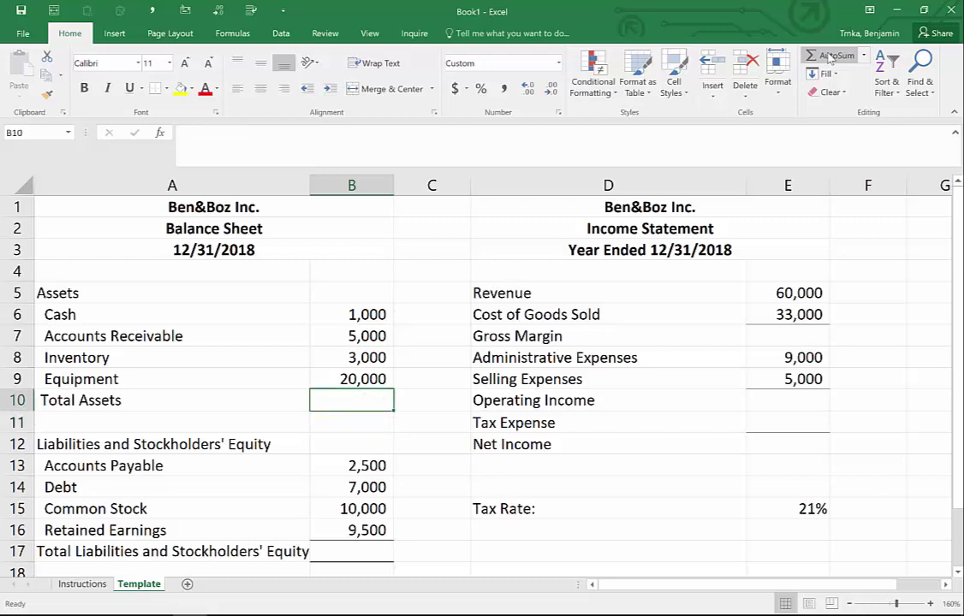
left_click(828, 58)
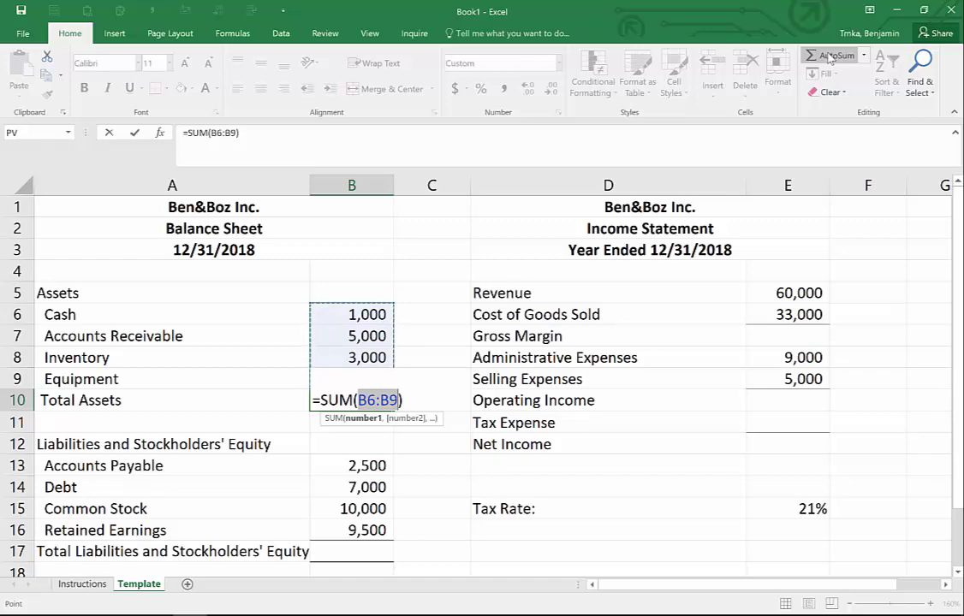
key("Return")
key("Up")
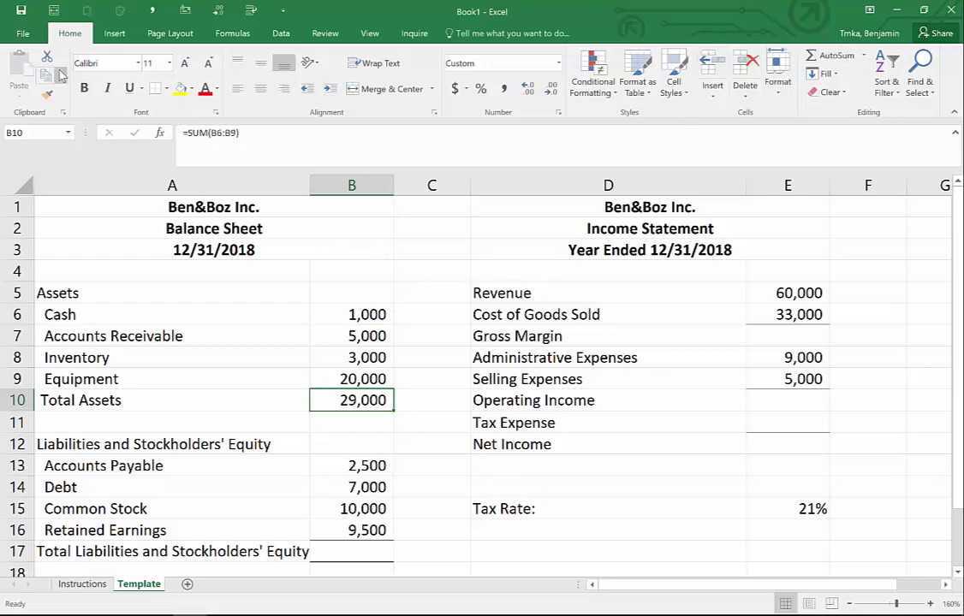
Save the workbook as 'Lesson 1 Solution' through the Save As dialog
left_click(24, 38)
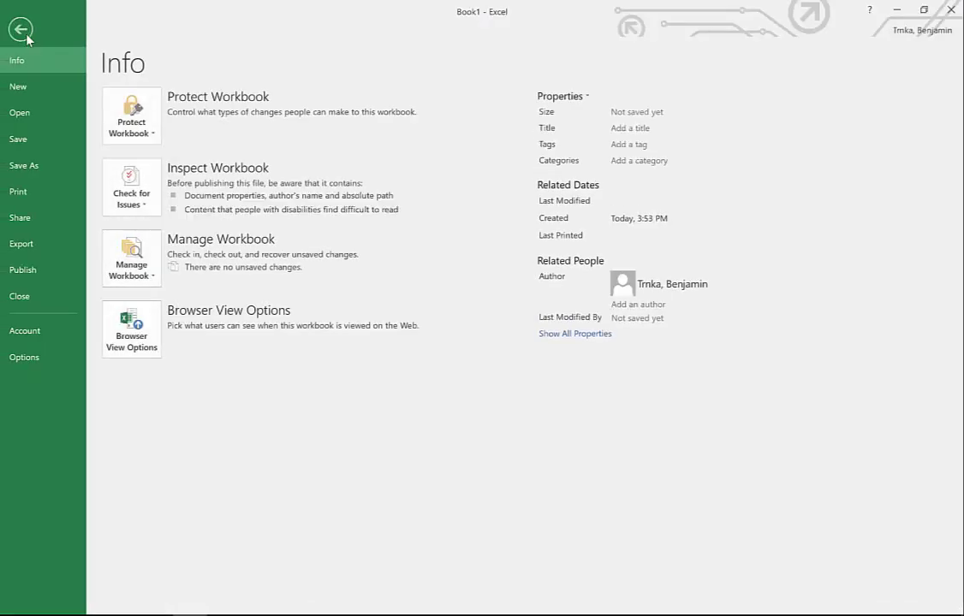
left_click(38, 168)
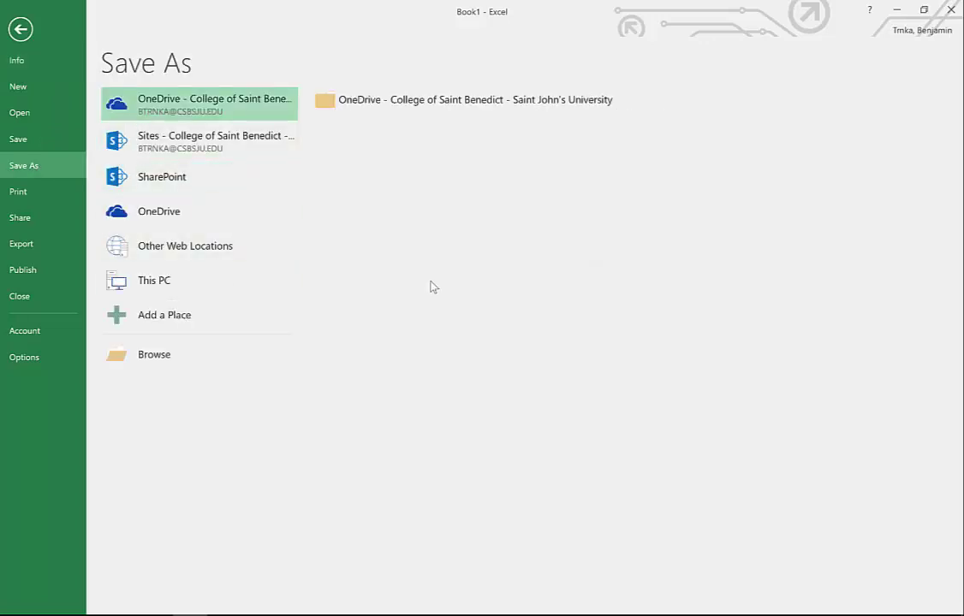
left_click(27, 33)
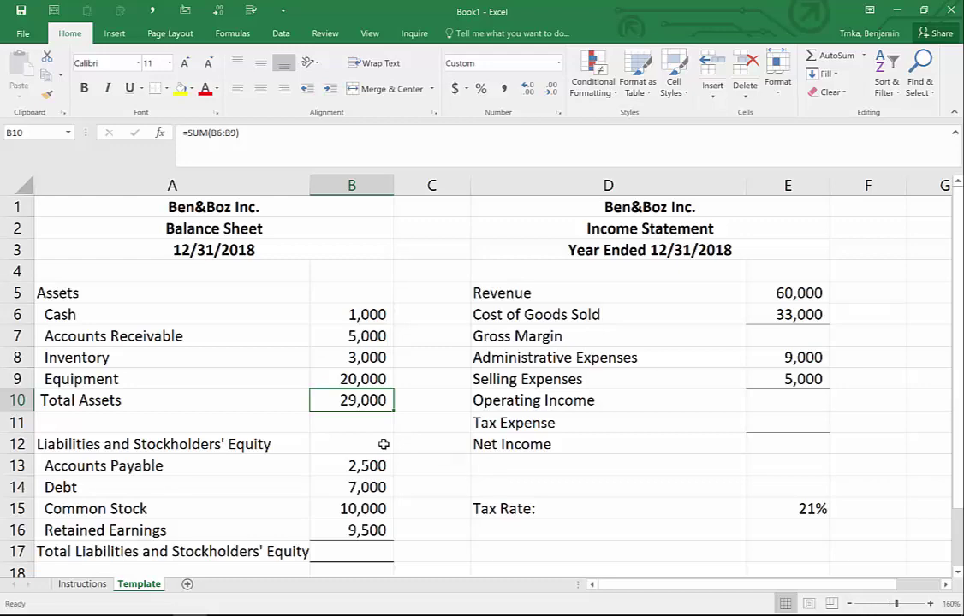
key("F12")
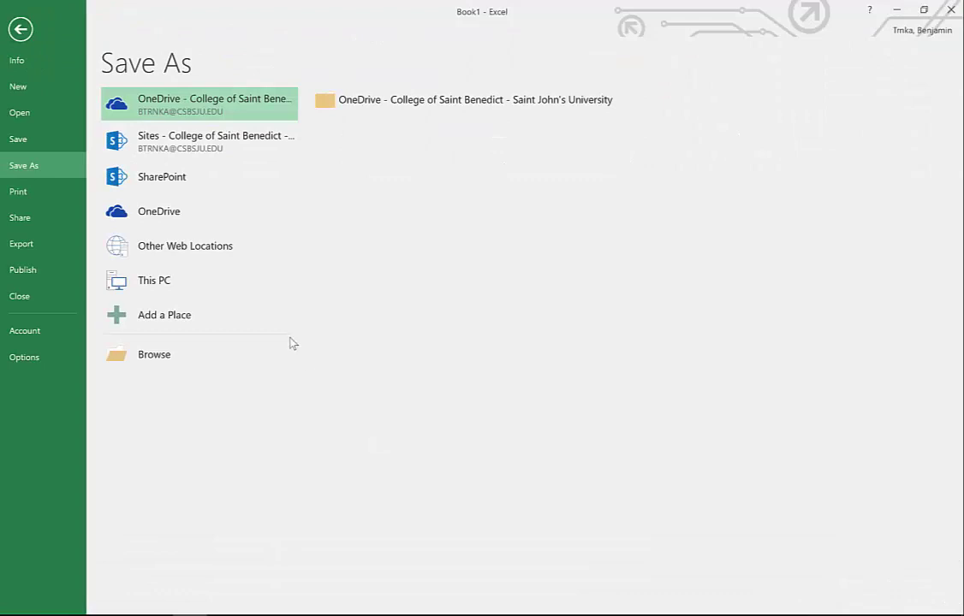
left_click(219, 360)
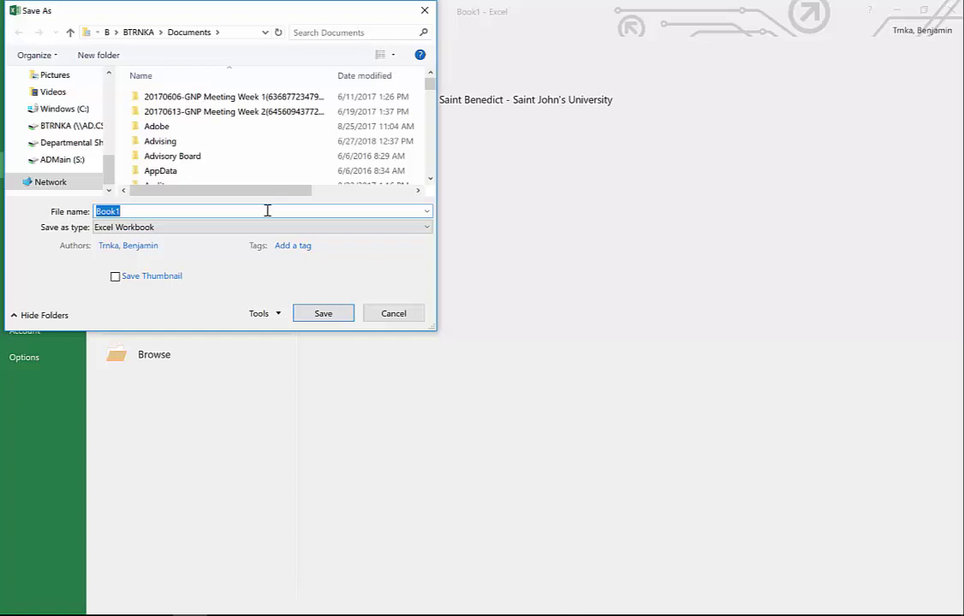
type("Lesson 1 Solution")
left_click(322, 313)
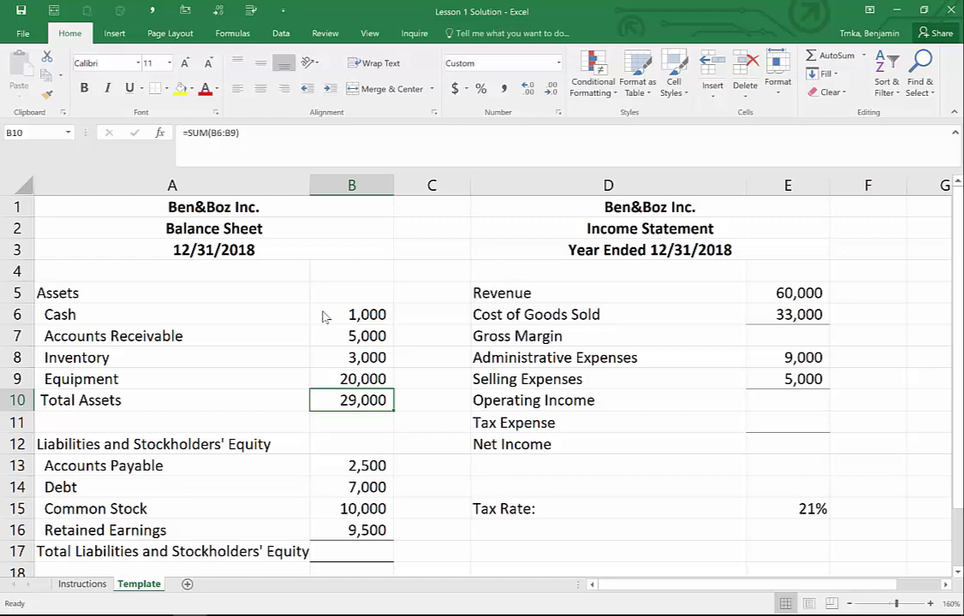
Move to B17 and start an AutoSum over B13:B16 with Alt+=
key("Down")
key("Down")
key("Down")
key("Down")
key("Down")
key("Down")
key("Down")
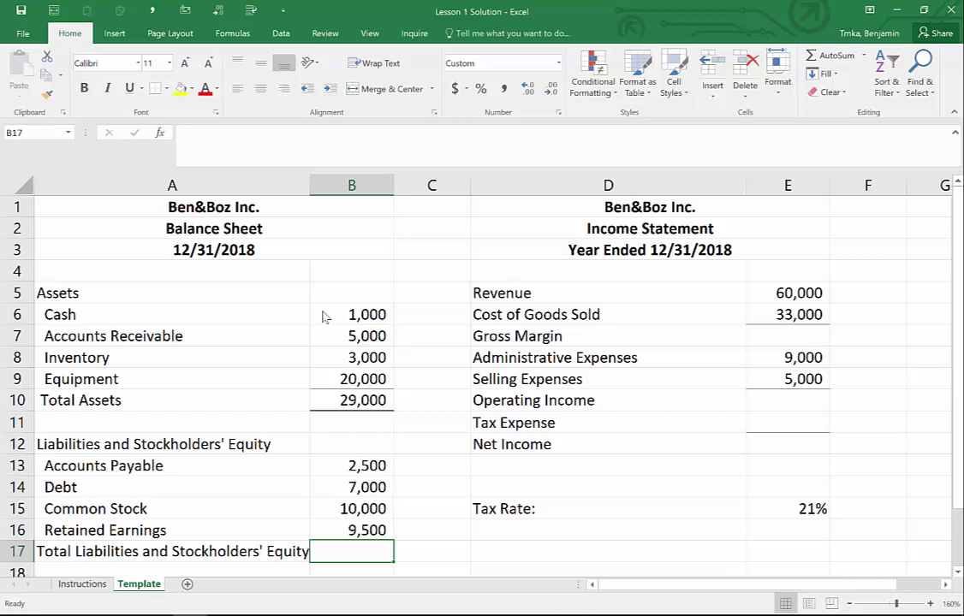
key("alt+equal")
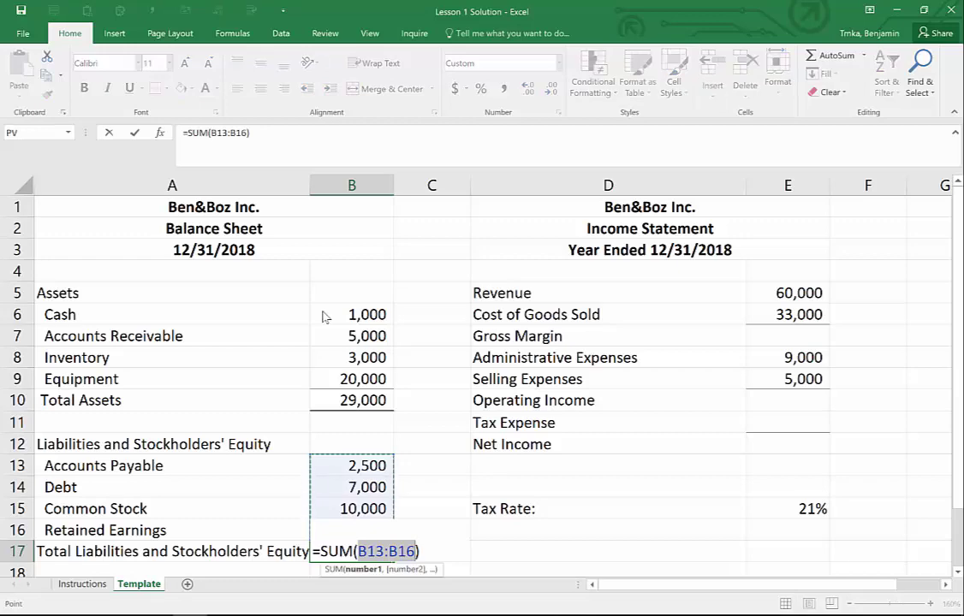
Commit =SUM(B13:B16) in B17, showing 29,000 to match Total Assets
key("Return")
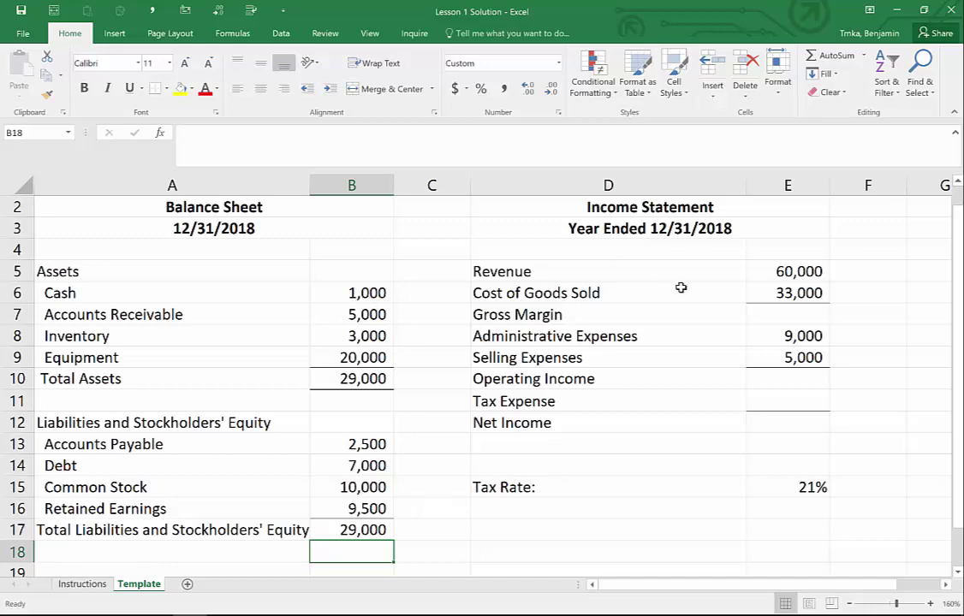
Select E7 and enter Gross Margin as =E5-E6, giving 27,000
left_click(778, 321)
scroll(666, 357, "up", 1)
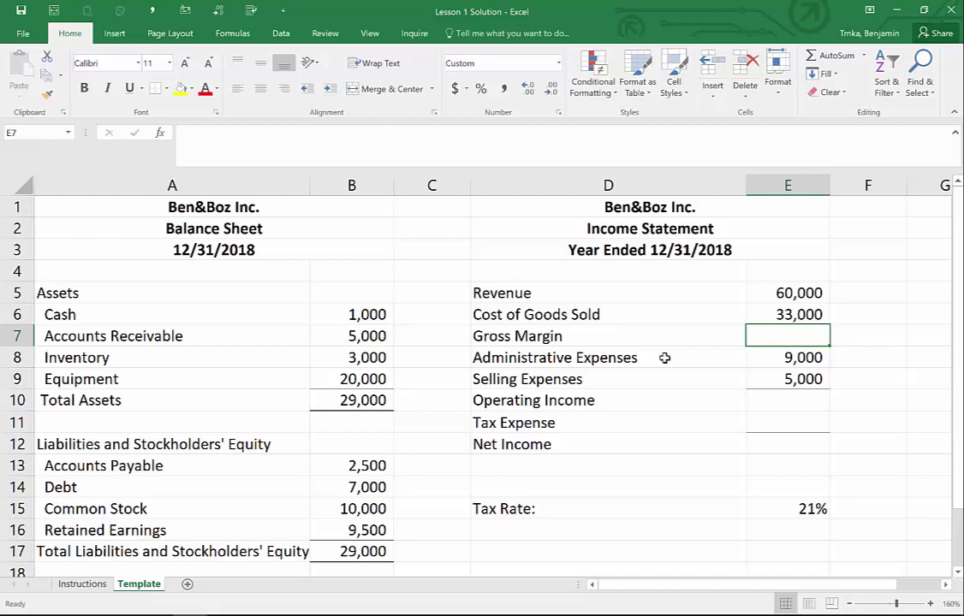
type("=")
key("Up")
key("Up")
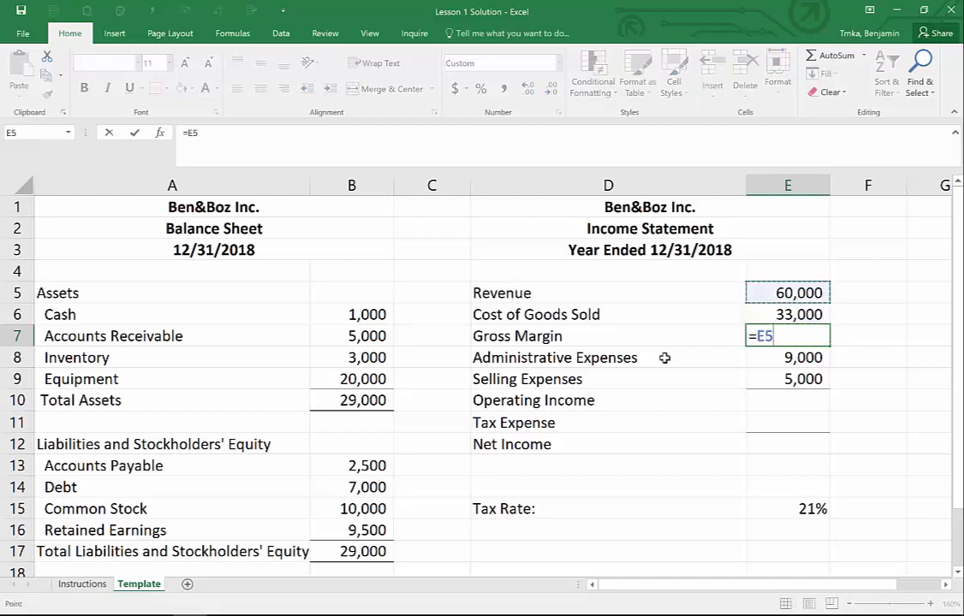
type("-")
key("Up")
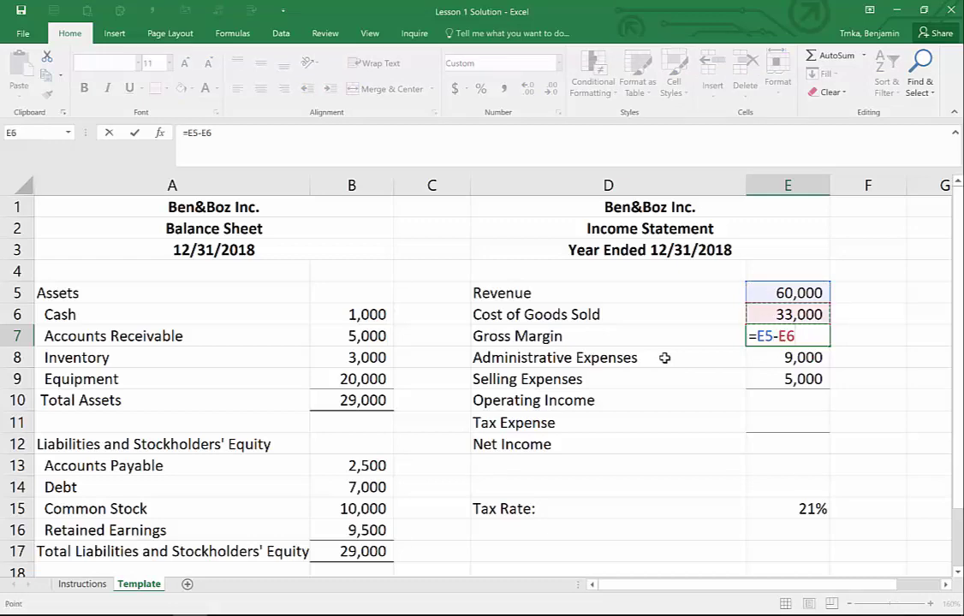
key("Return")
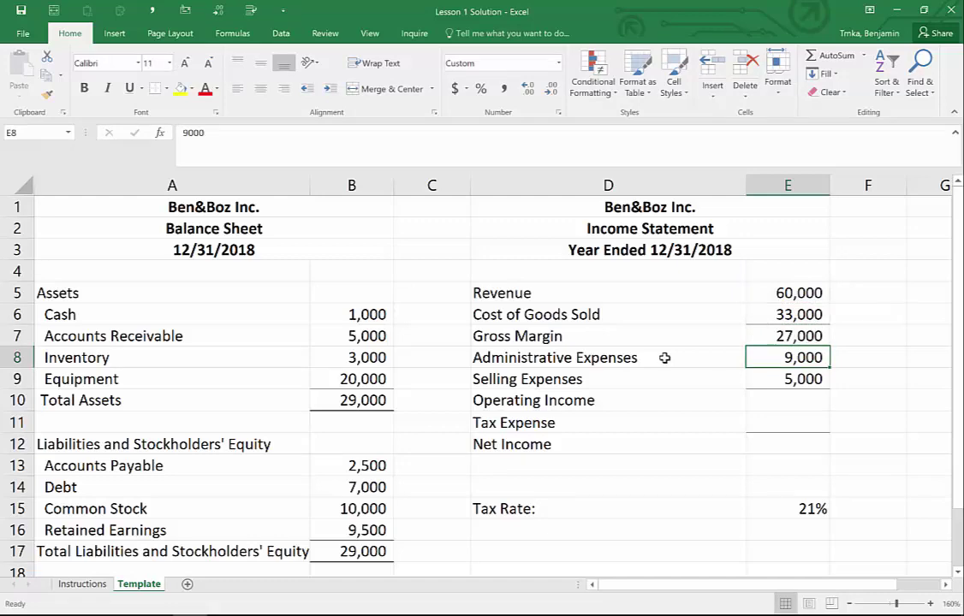
key("Up")
Rebuild the Gross Margin formula in E7, trying terms before confirming =E5-E6
key("BackSpace")
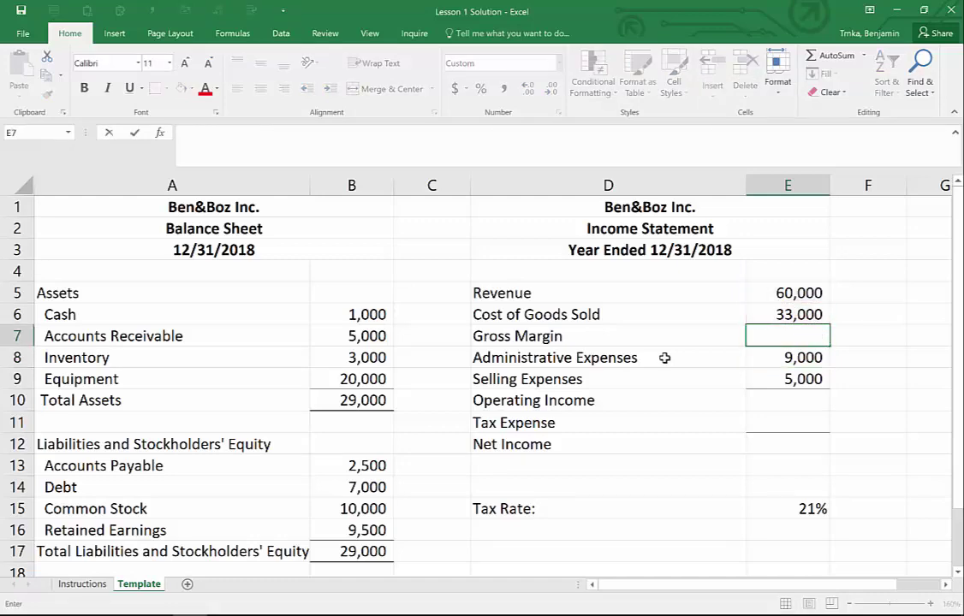
key("Escape")
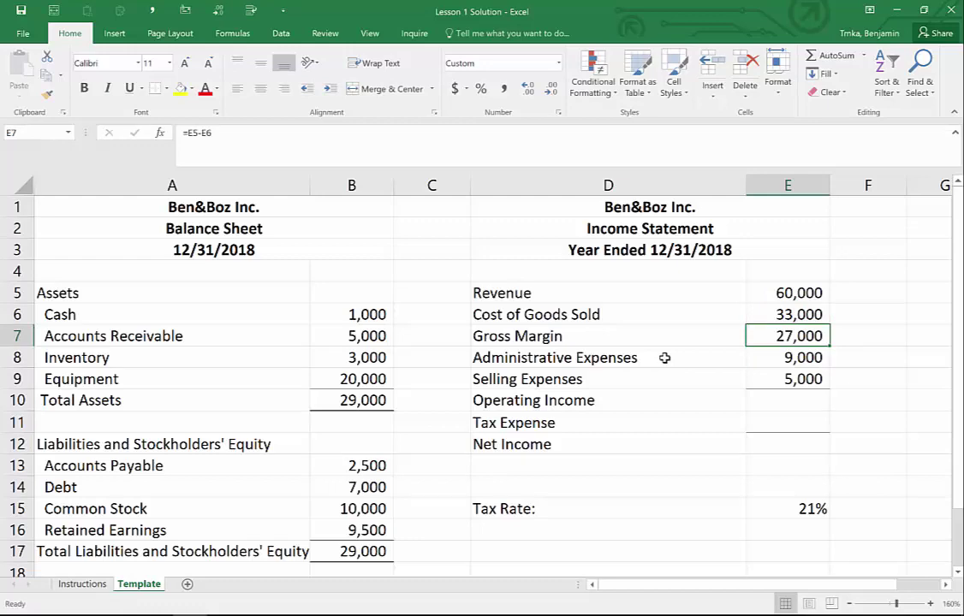
type("=")
key("Up")
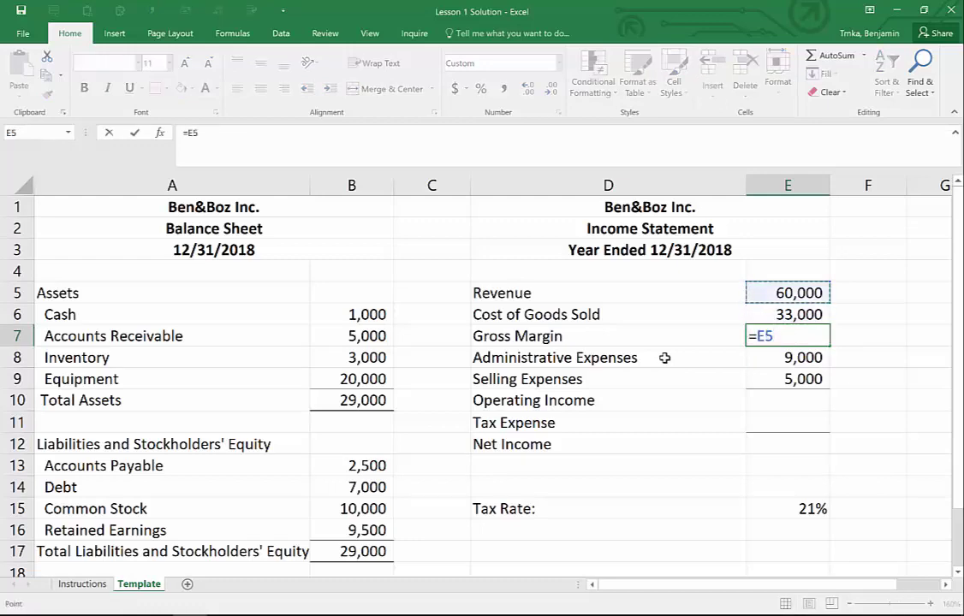
type("+")
key("Up")
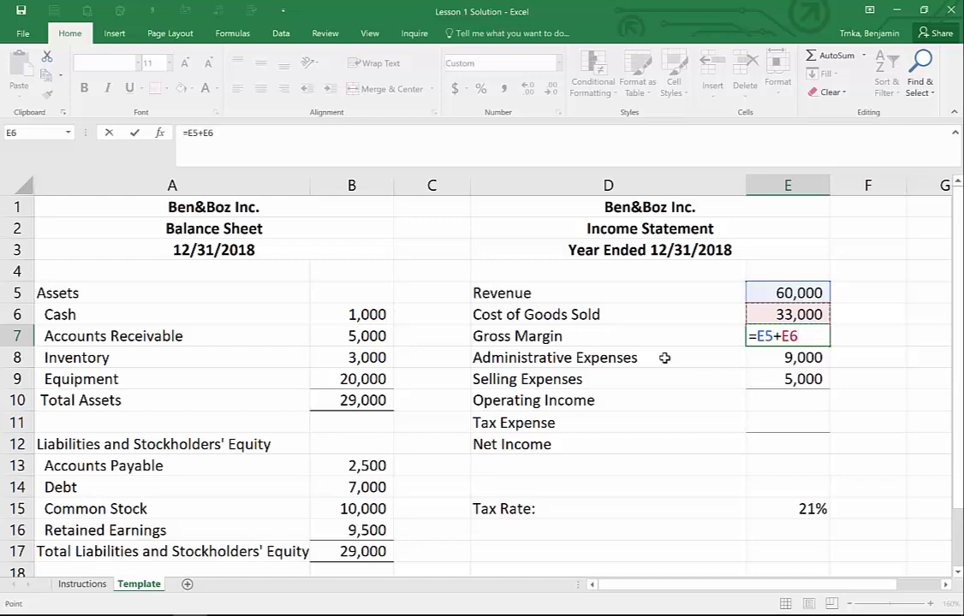
key("BackSpace")
key("BackSpace")
key("BackSpace")
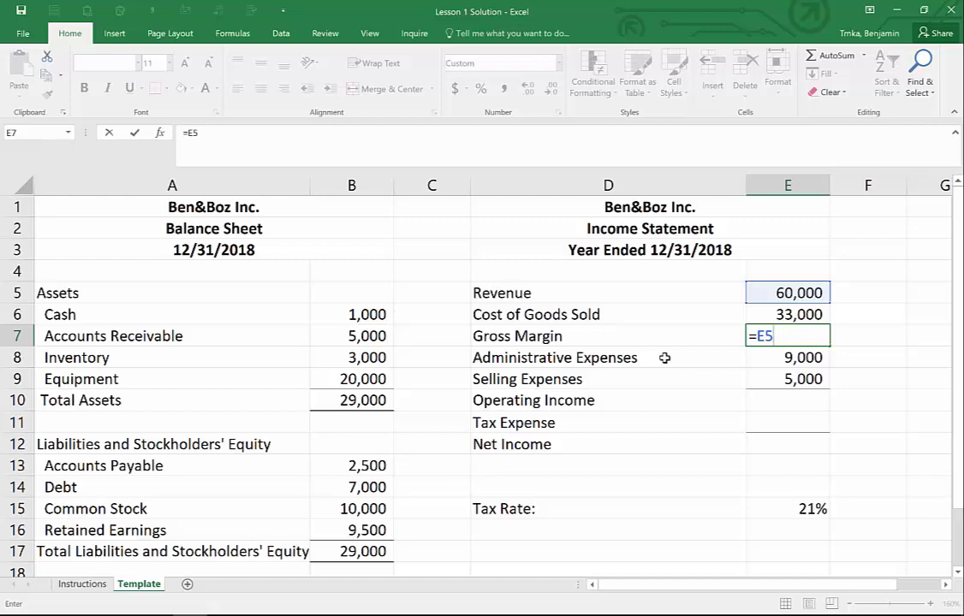
type("+")
key("Up")
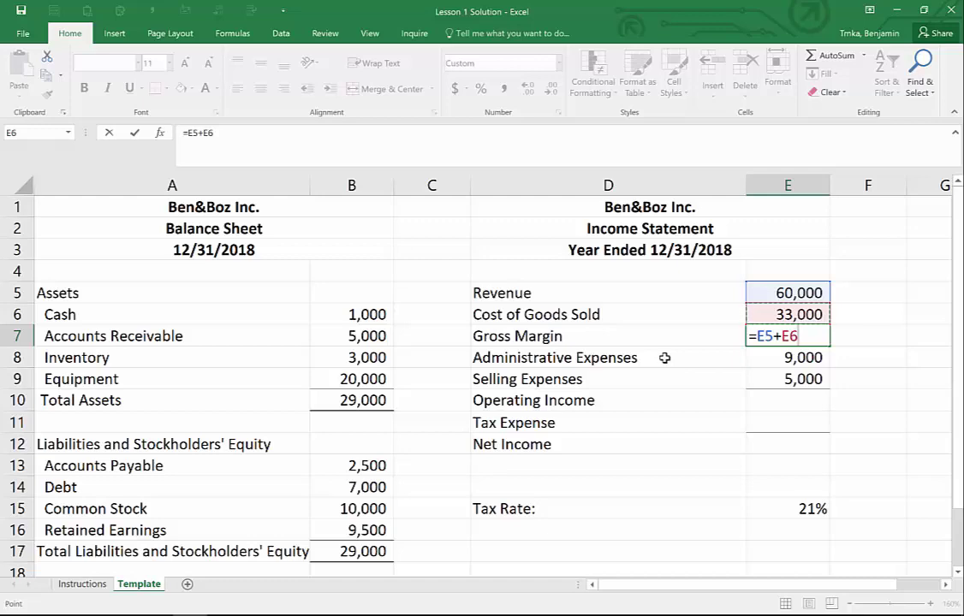
key("BackSpace")
key("BackSpace")
key("BackSpace")
type("-E6")
key("ctrl+Return")
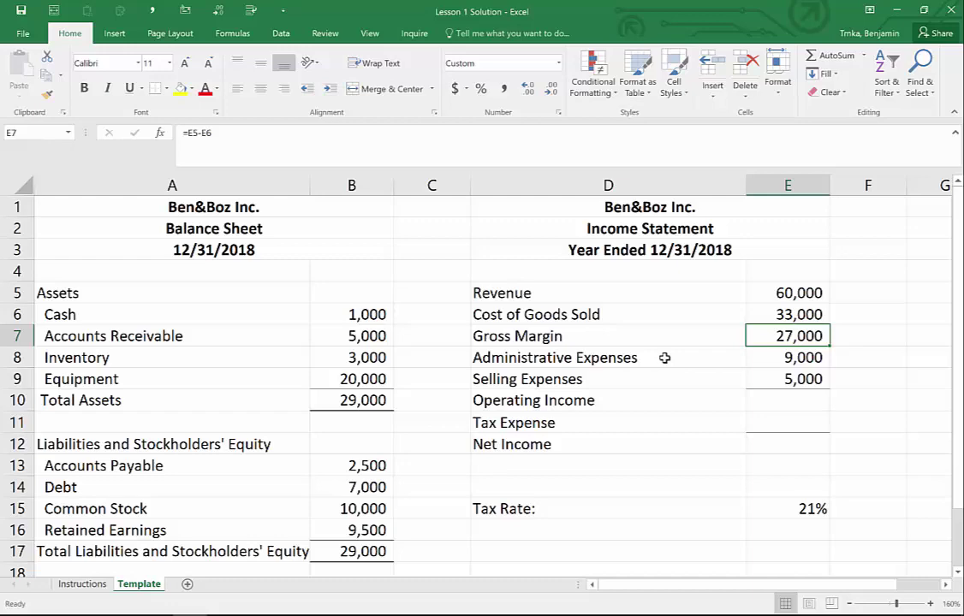
Type the Gross Margin formula =E5-E6 once more and commit it
type("=")
key("Up")
key("Up")
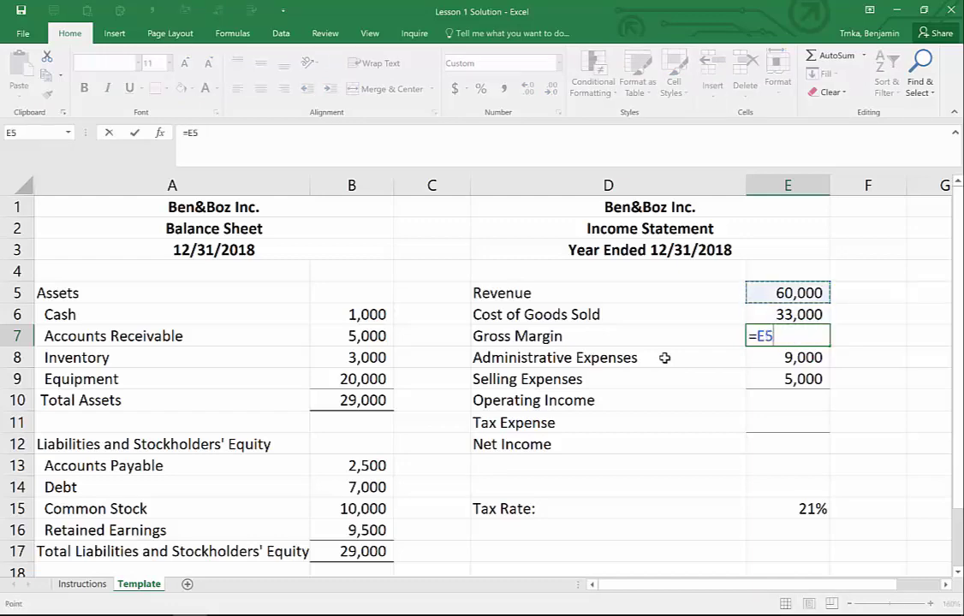
type("-")
key("Up")
key("Return")
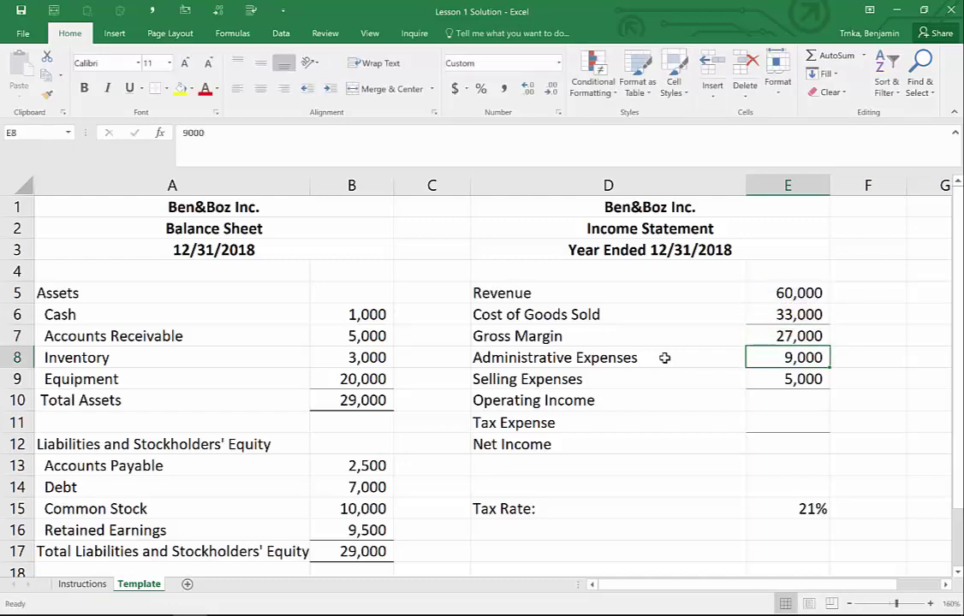
Enter Operating Income =E7-E8-E9 in E10 (13,000), then begin the Tax Expense formula in E11
key("Down")
key("Down")
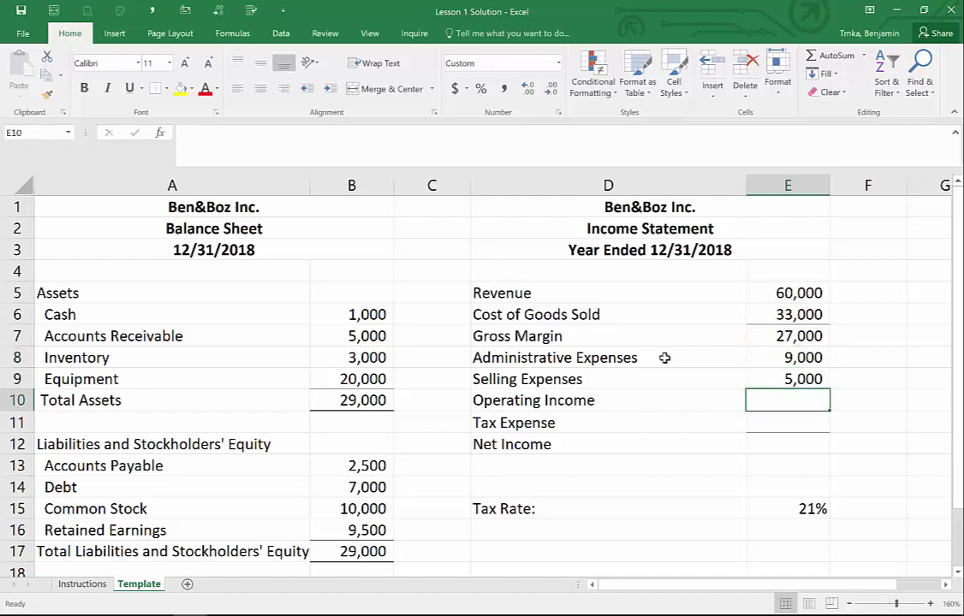
type("=")
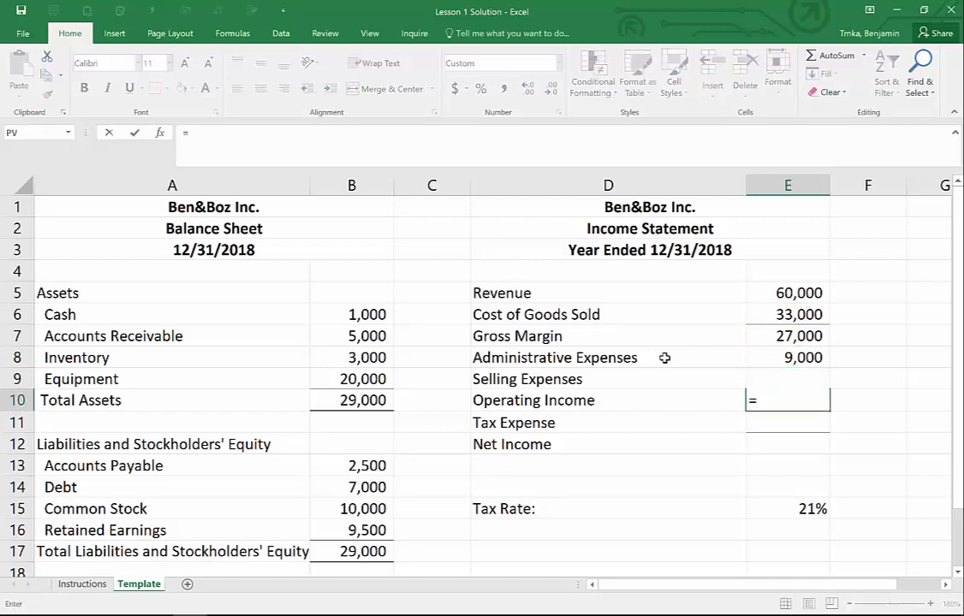
key("Up")
key("Up")
key("Up")
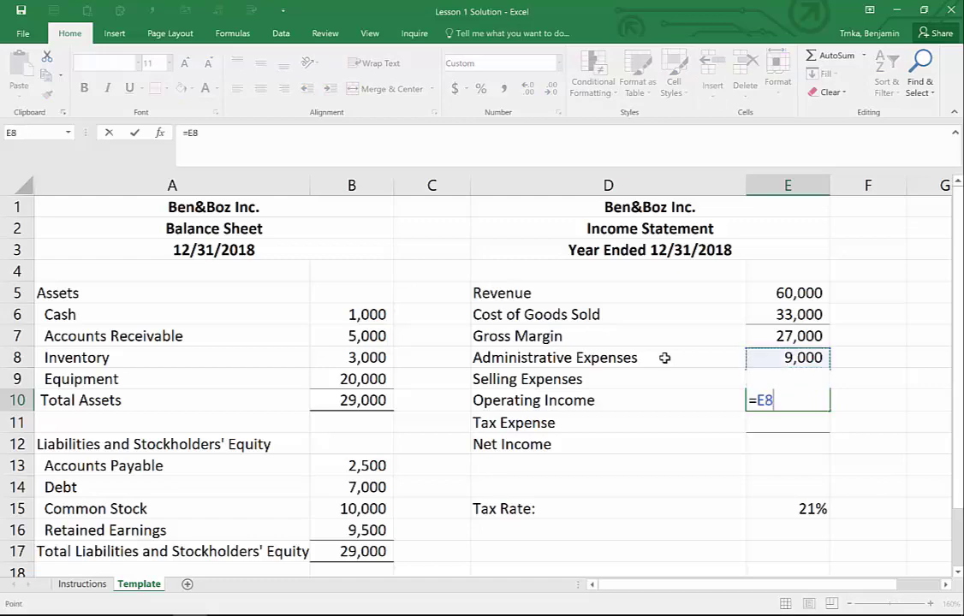
type("-")
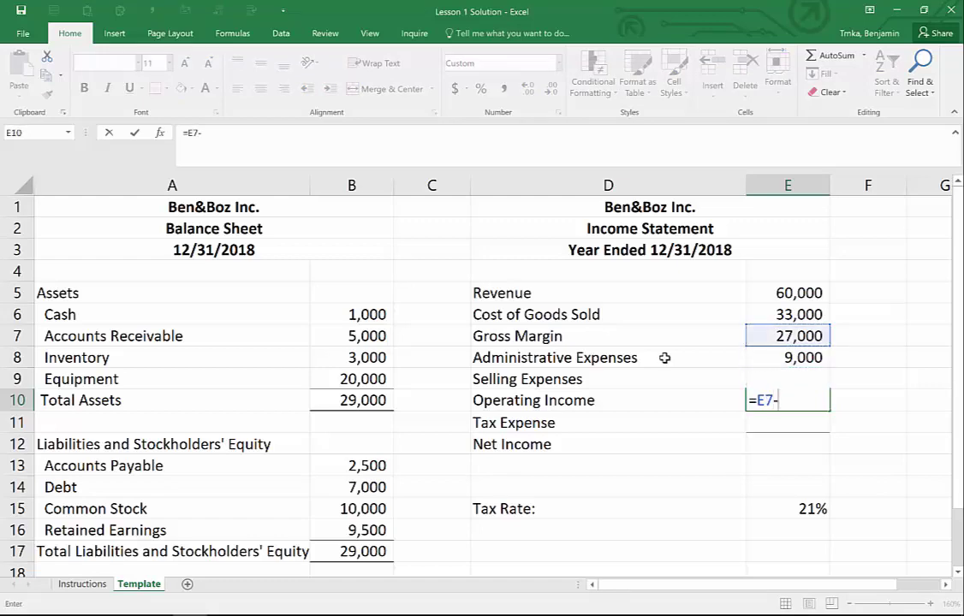
key("Up")
key("Up")
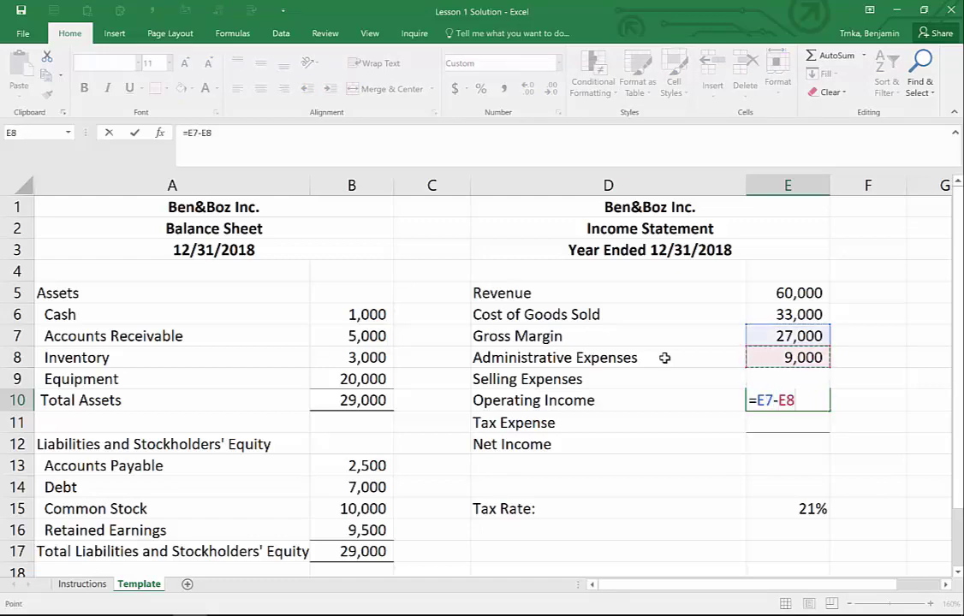
type("-")
key("Up")
key("Return")
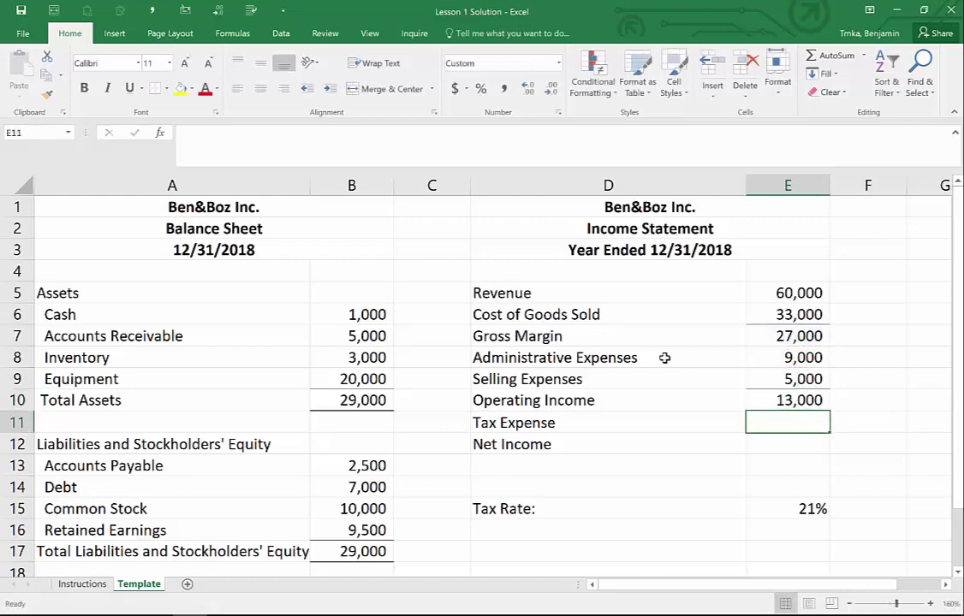
key("Up")
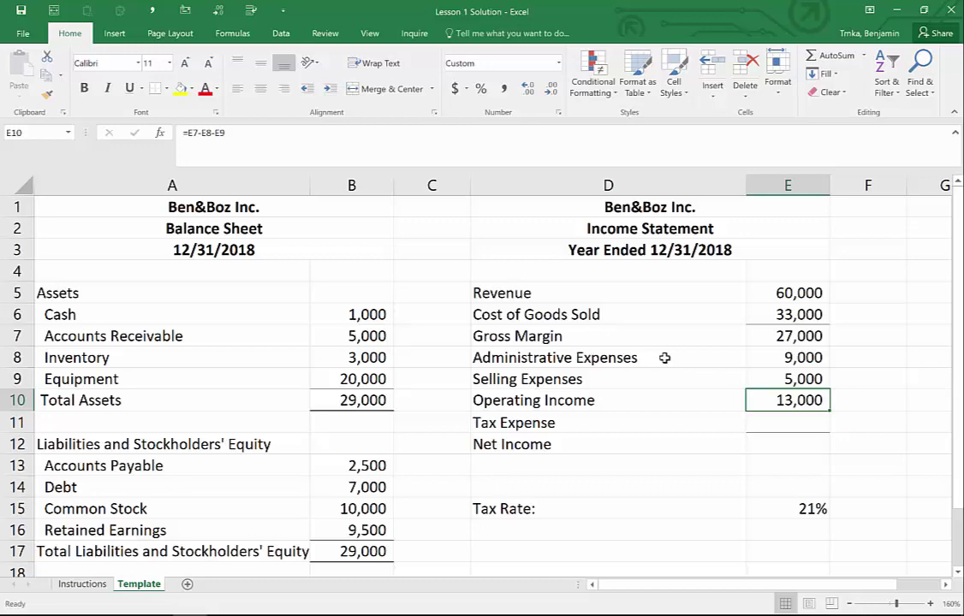
key("Down")
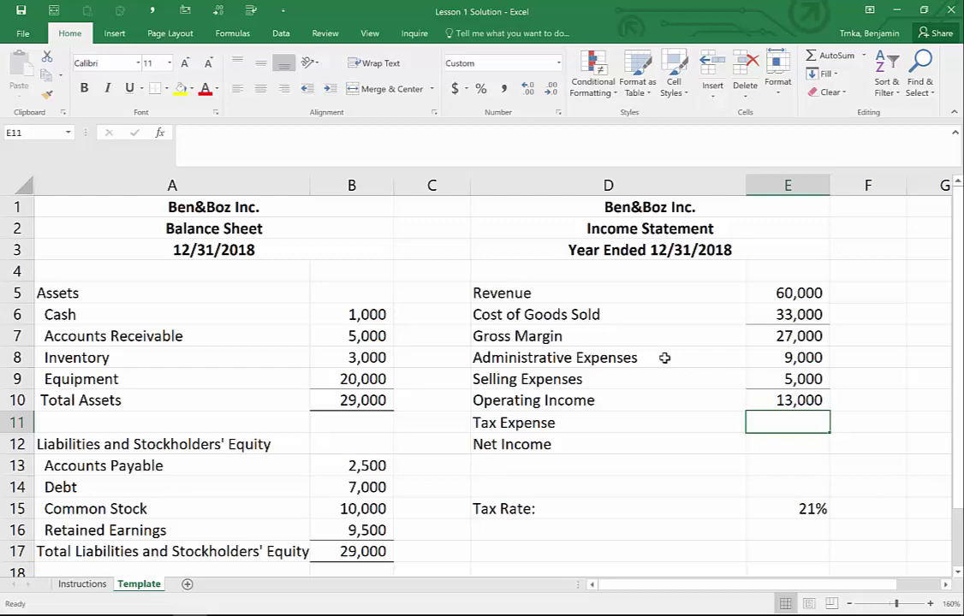
type("=")
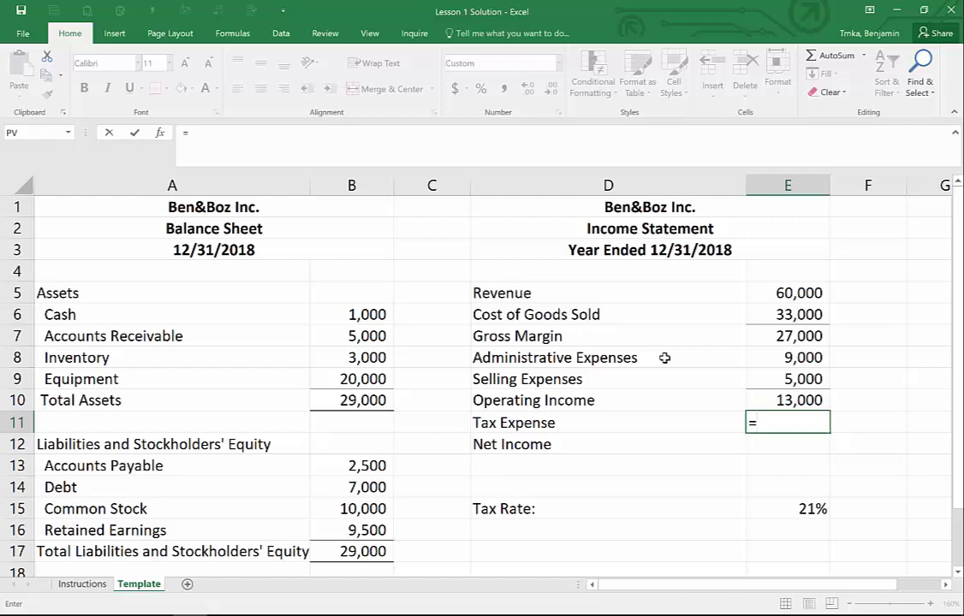
Complete Tax Expense in E11 as =E10*E15, giving 2,730
key("Up")
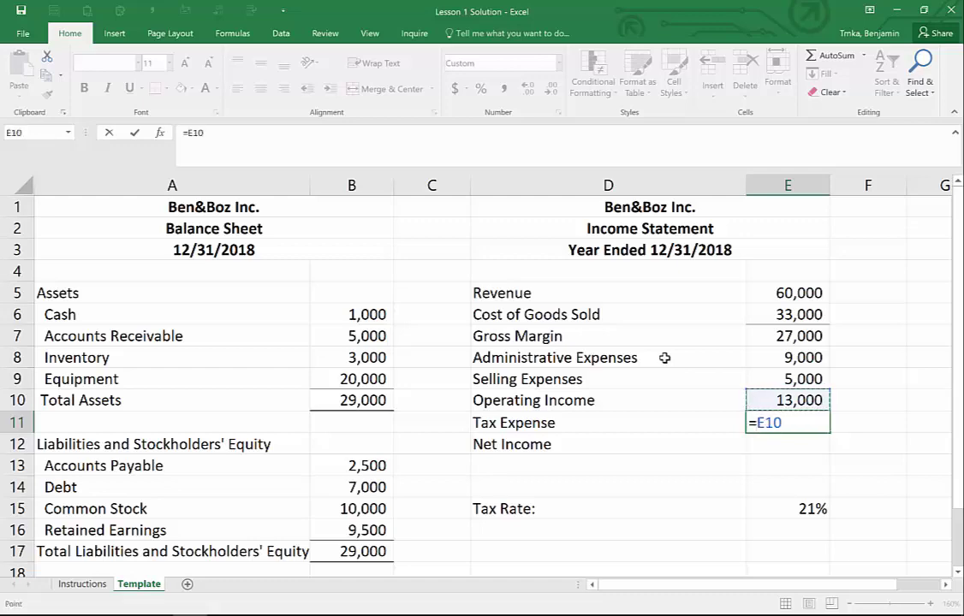
type("*")
key("Down")
key("Down")
key("Down")
key("Down")
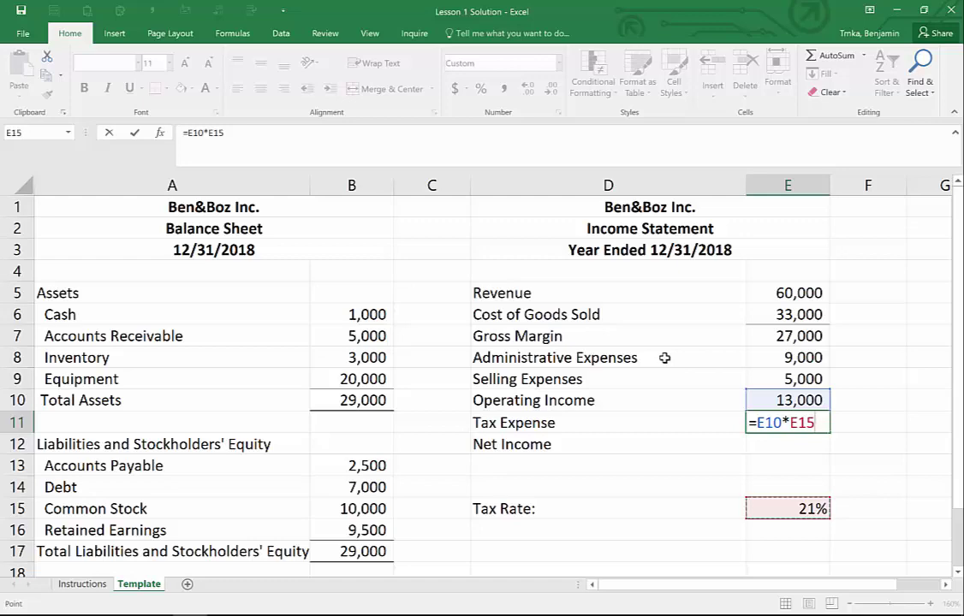
key("Return")
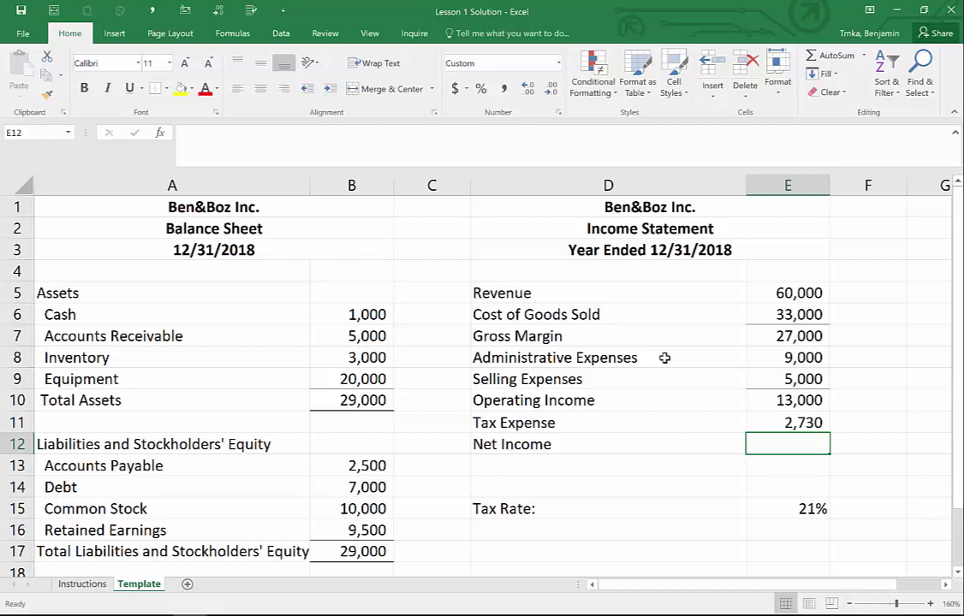
key("Down")
key("Down")
key("Down")
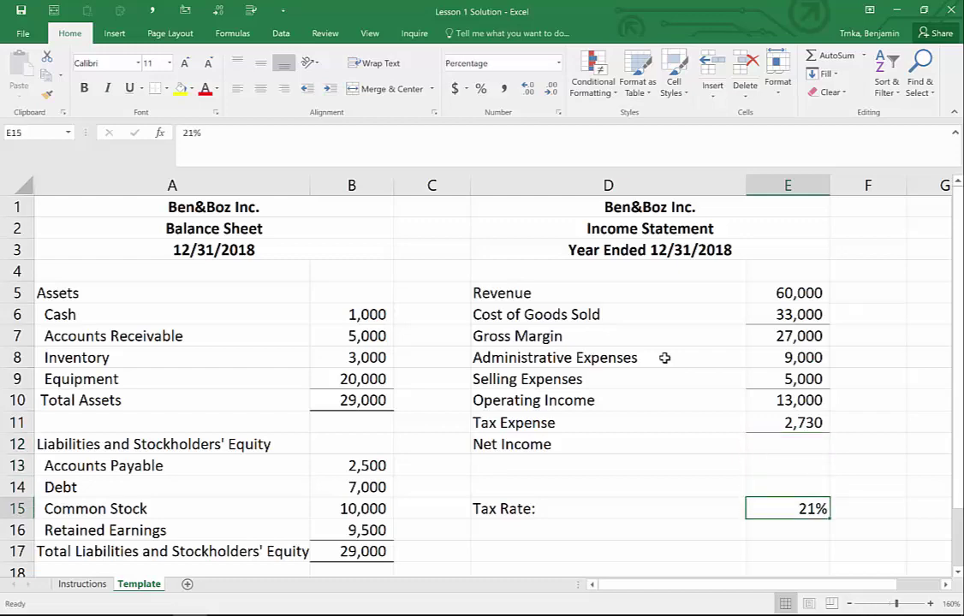
type("35")
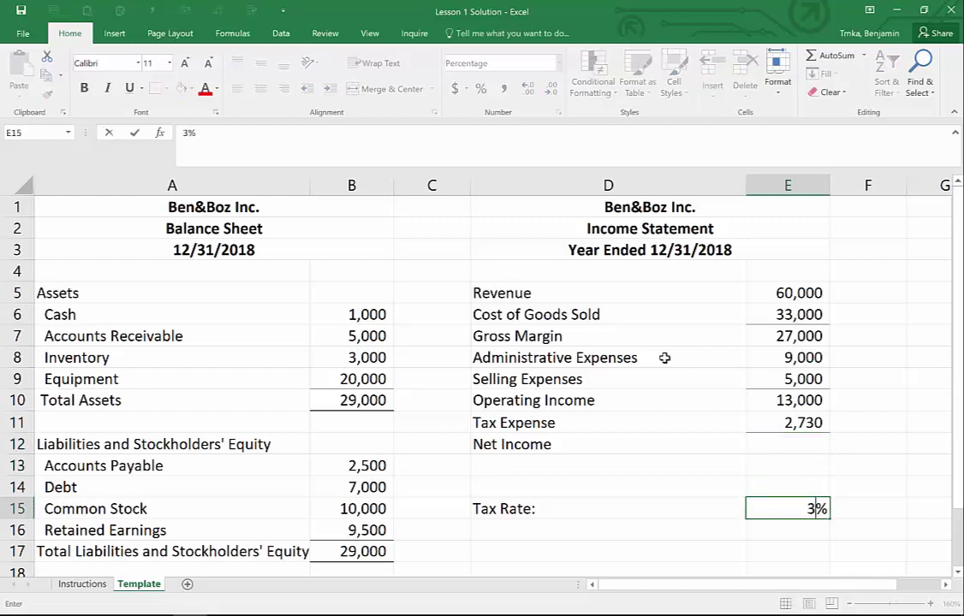
key("Return")
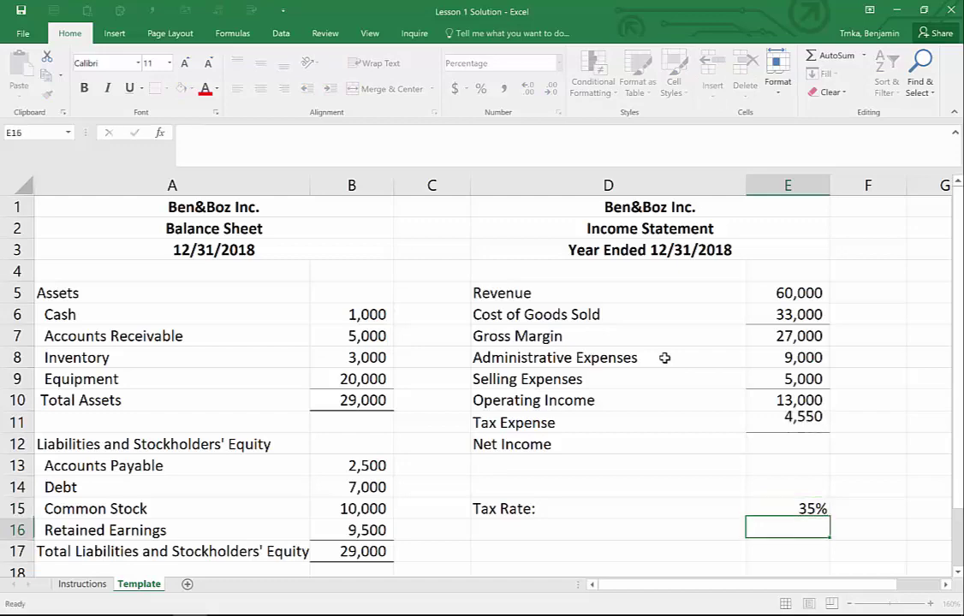
key("Up")
key("Up")
key("Up")
key("Up")
key("Up")
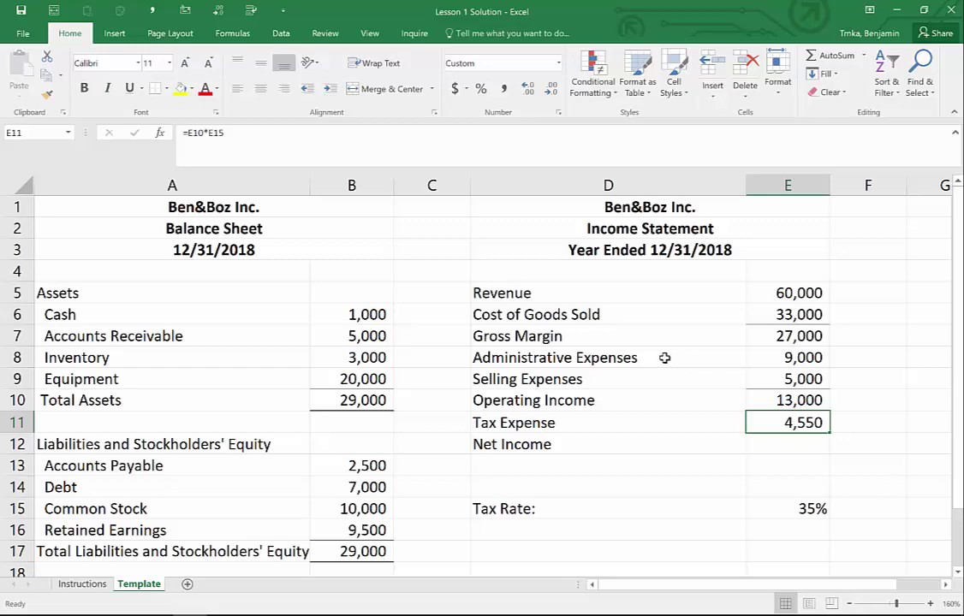
key("ctrl+z")
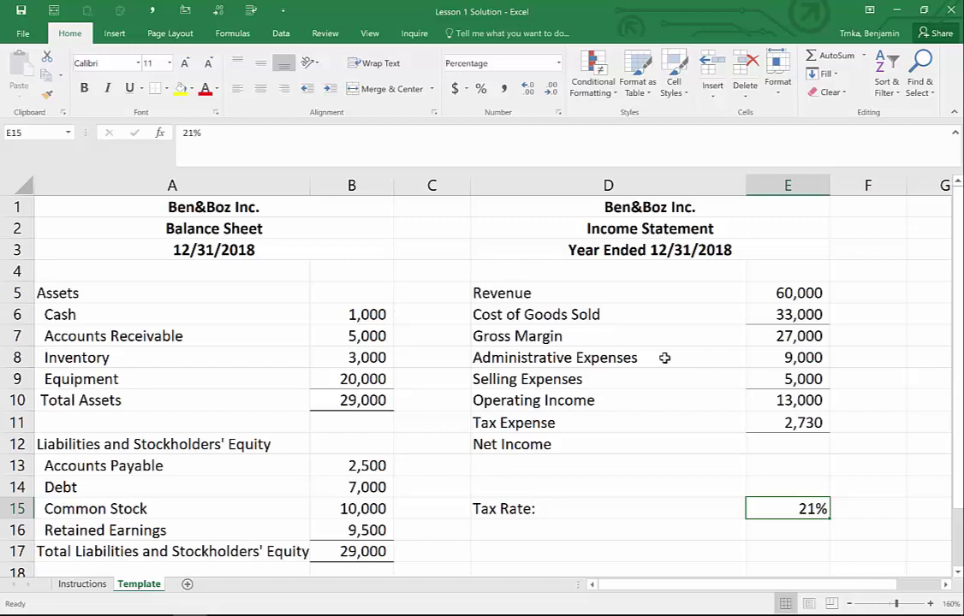
key("Up")
key("Up")
key("Up")
key("Up")
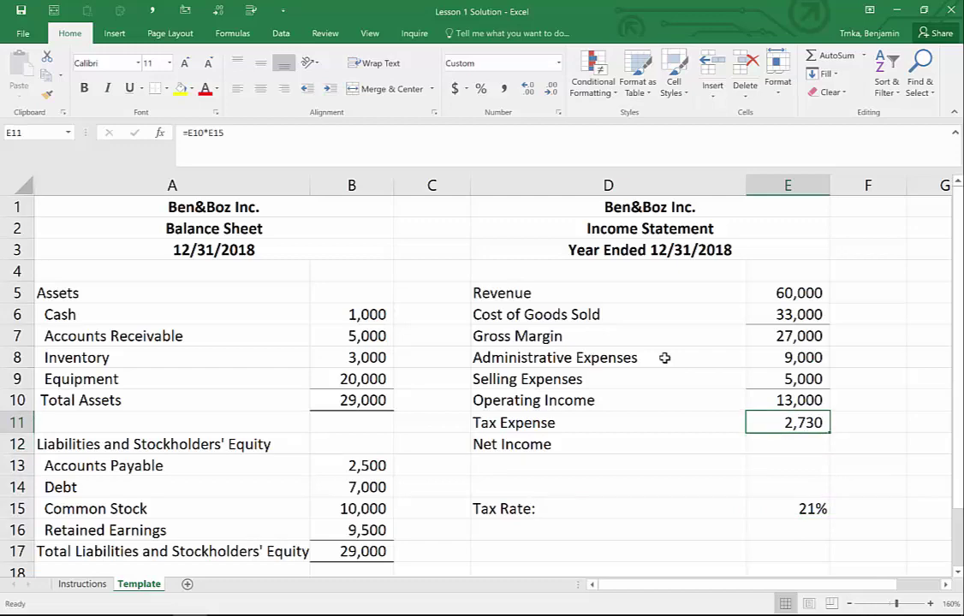
key("Down")
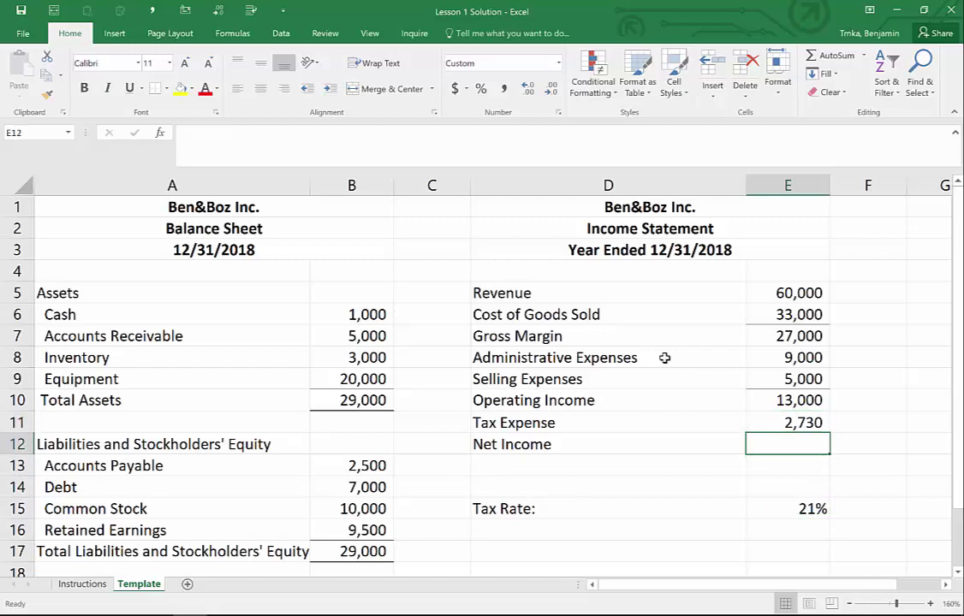
Enter Net Income in E12 as =E10-E11, giving 10,270
type("=")
key("Up")
key("Up")
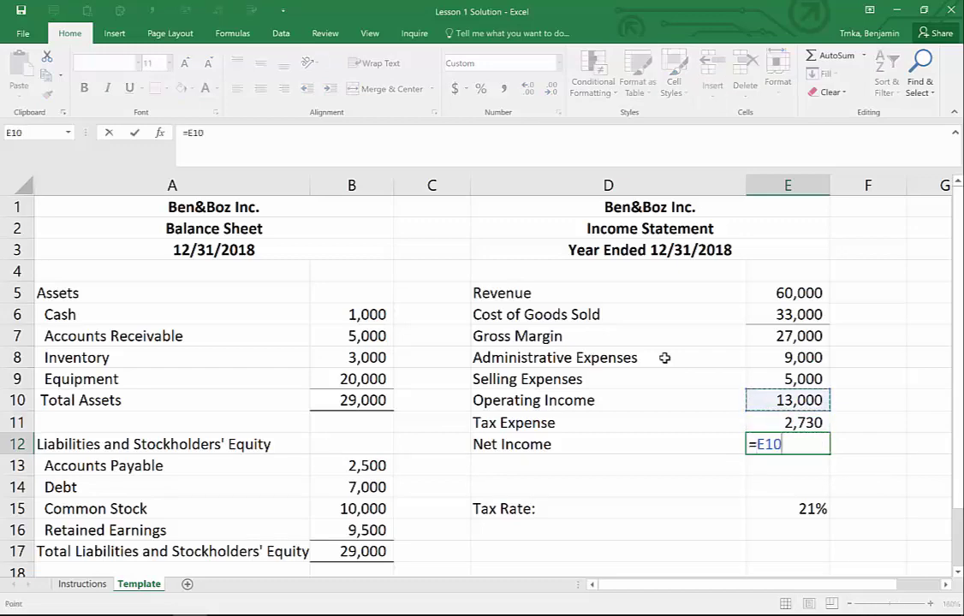
type("-")
key("Up")
key("Return")
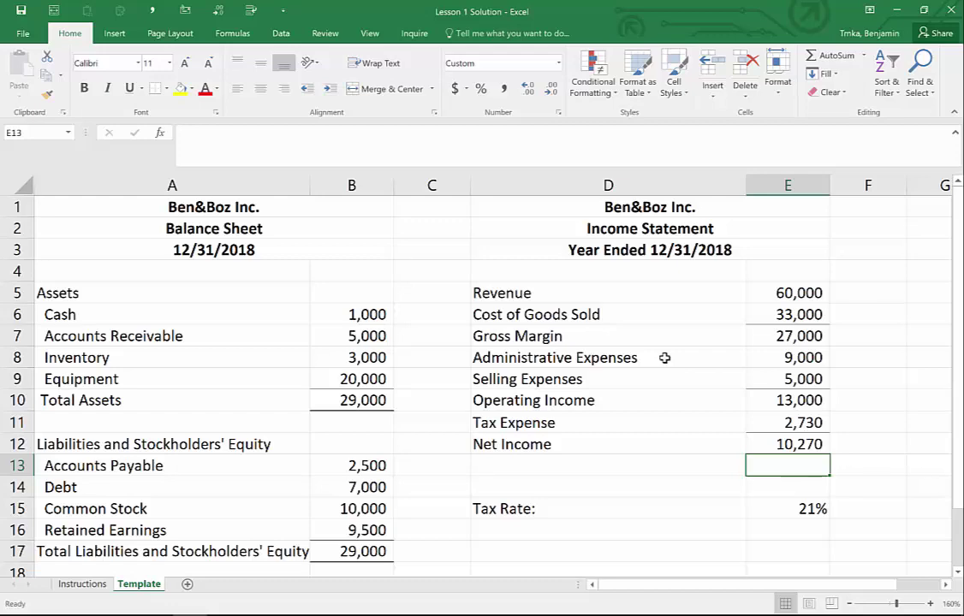
Switch to the Instructions sheet showing the goals and shortcut table
left_click(82, 584)
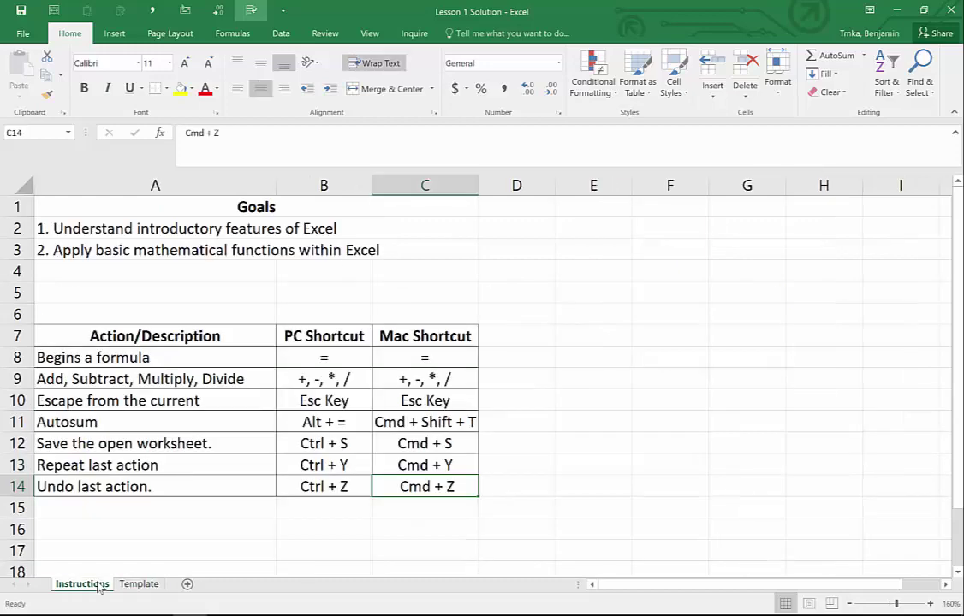